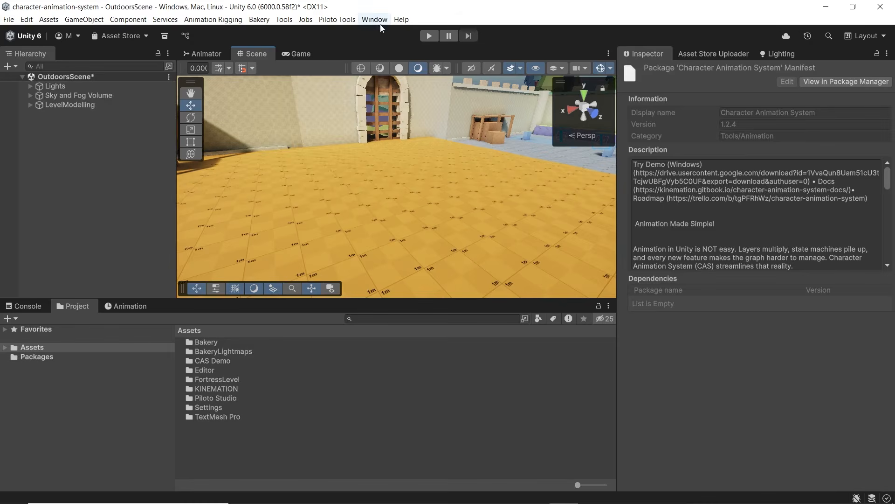
Step: Look up the Character Animation System package among the owned assets in the package manager, and close the package manager
left_click(374, 20)
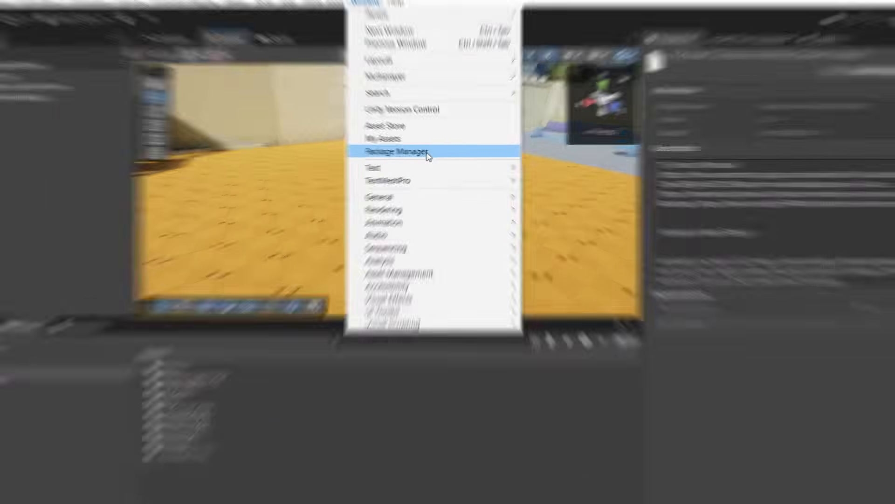
left_click(410, 149)
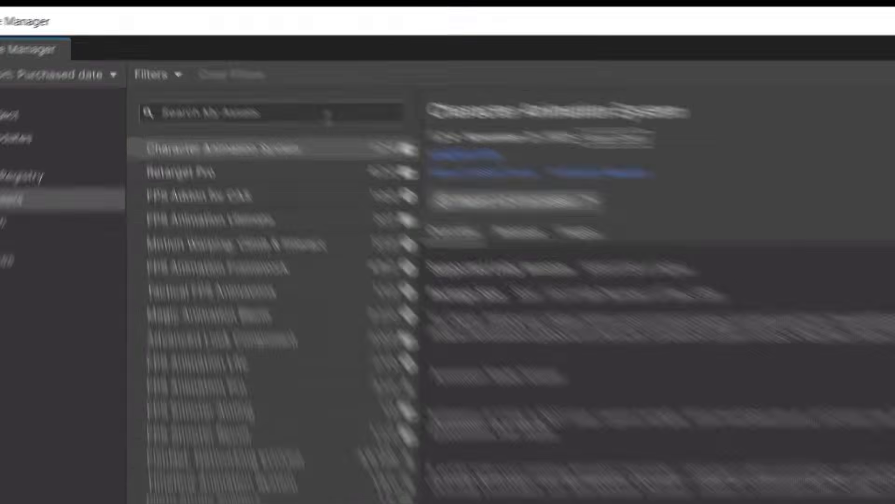
left_click(249, 70)
type("character animation system")
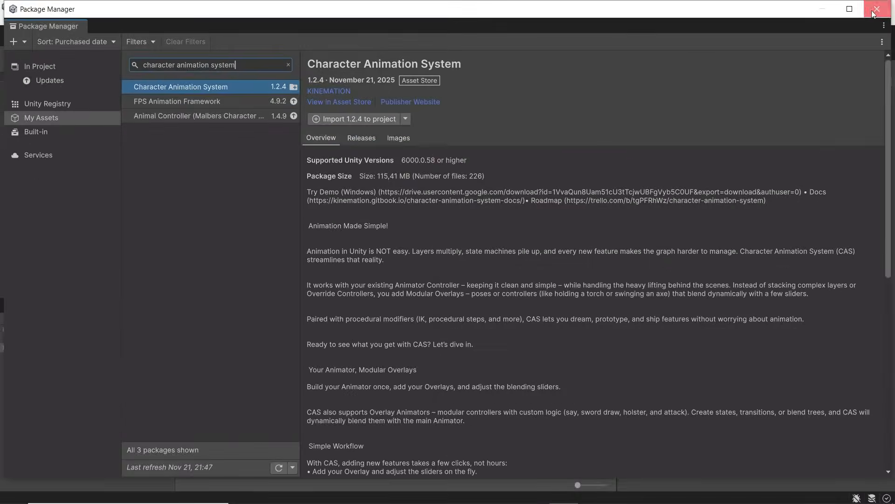
left_click(877, 9)
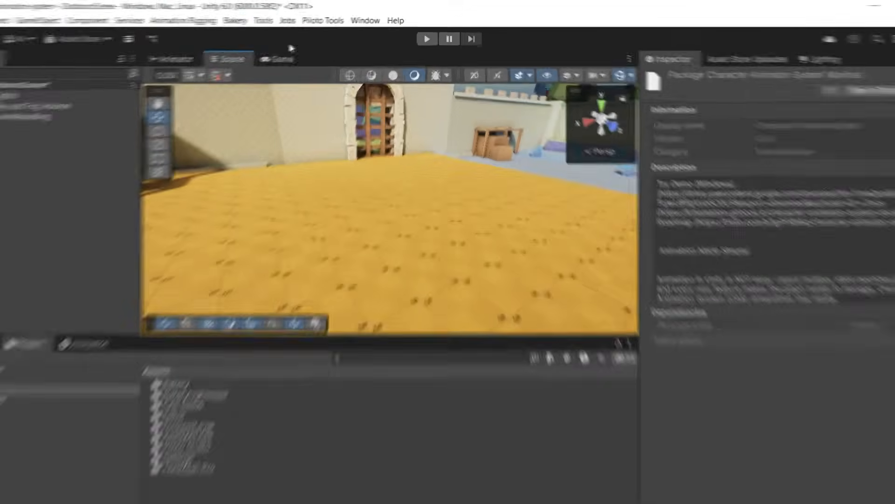
Step: Open the KINEMATION tools and review the CAS General and Demo Scene downloads, including the render pipeline choices for the demo scene
left_click(292, 15)
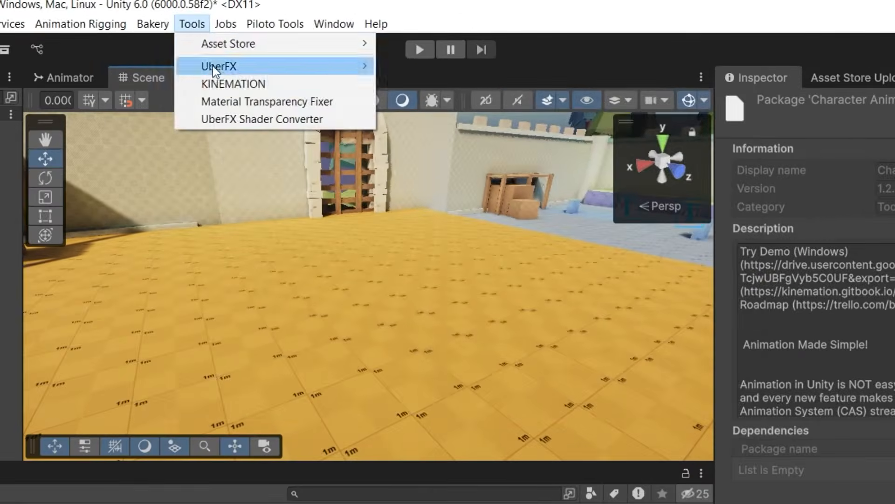
left_click(279, 83)
left_click(253, 176)
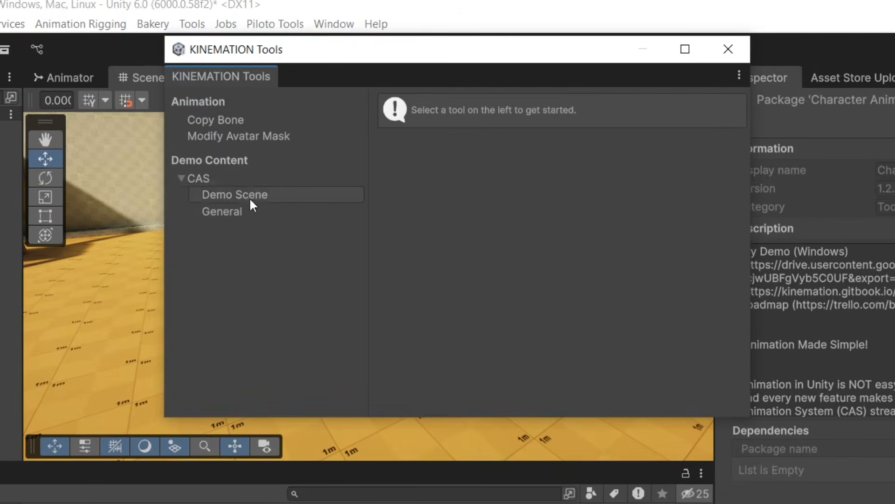
left_click(288, 212)
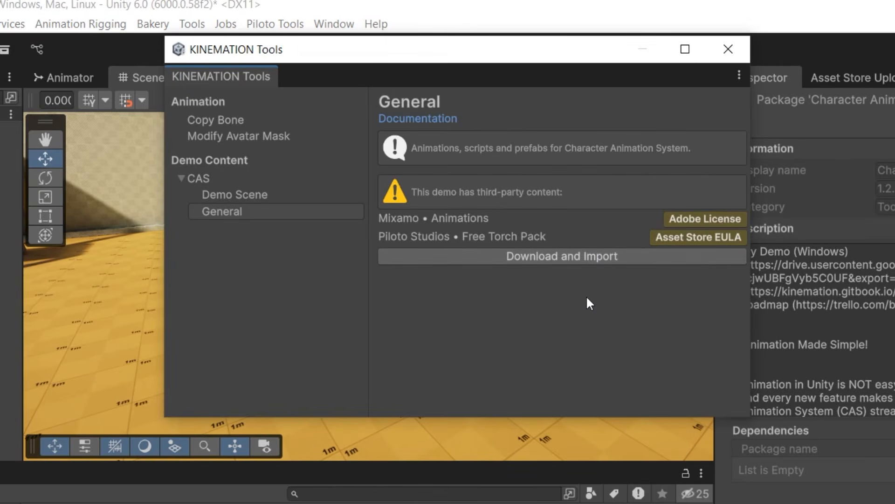
left_click(307, 195)
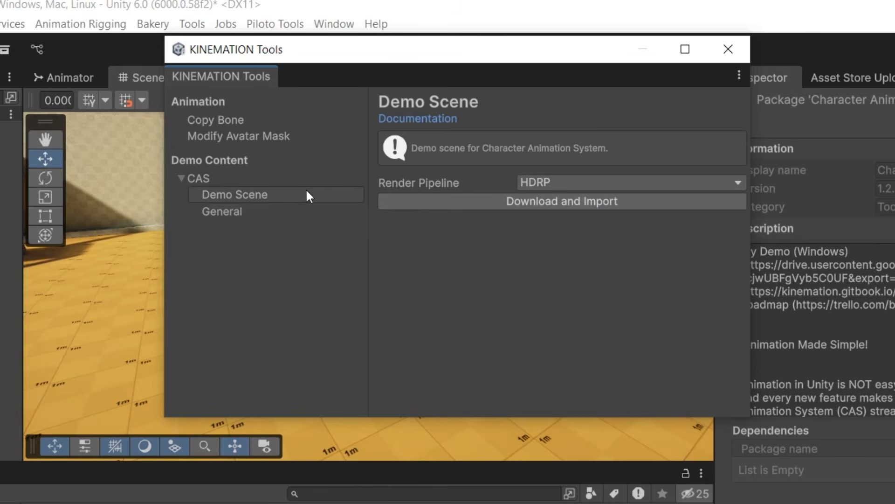
left_click(565, 184)
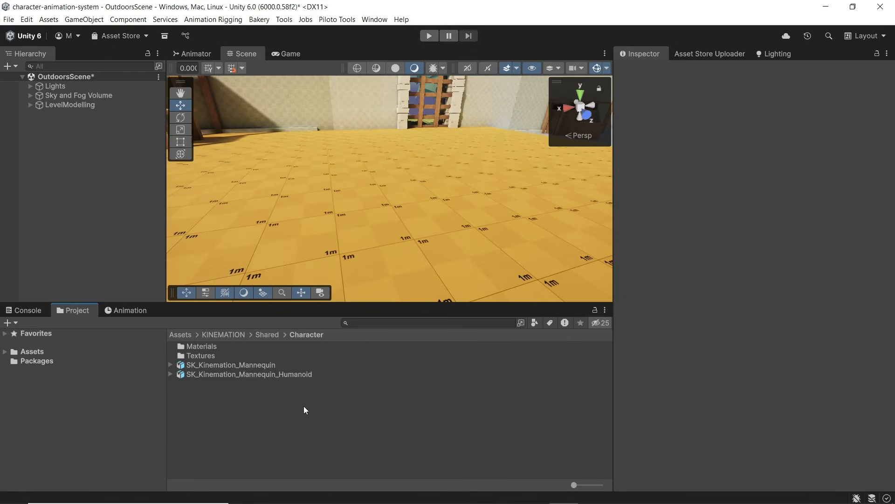
Step: Place the SK_Kinemation_Mannequin_Humanoid model on the scene's orange floor and open the Character Animation Setup for it
left_click(276, 376)
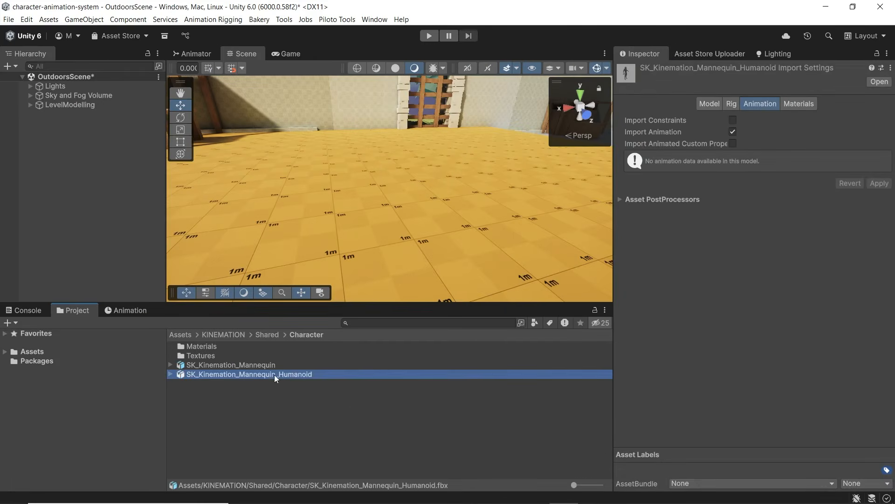
left_click_drag(306, 375, 389, 279)
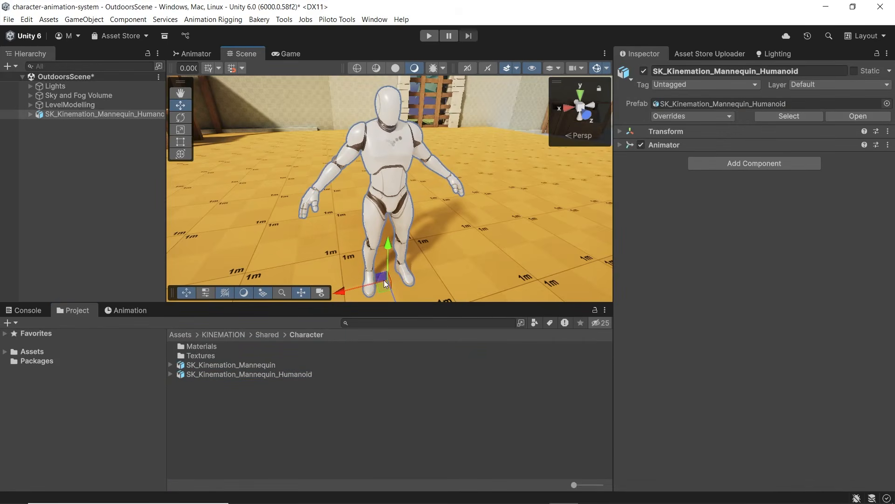
right_click(124, 115)
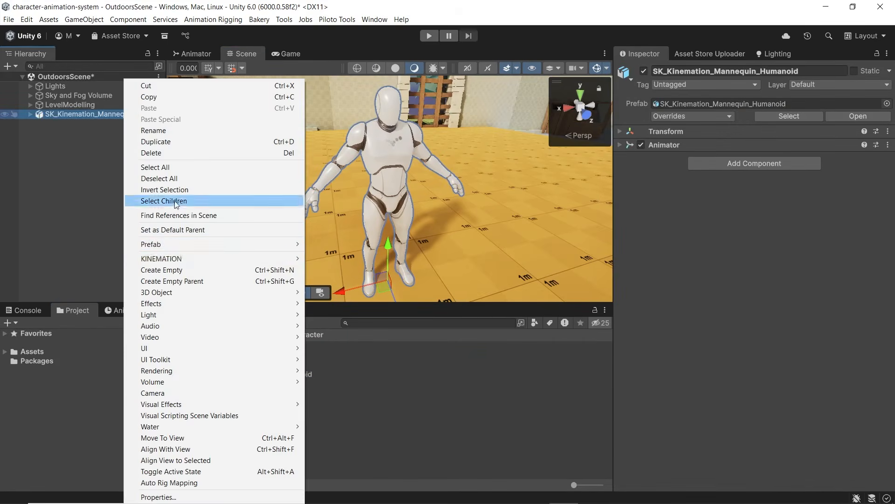
mouse_move(230, 258)
left_click(339, 258)
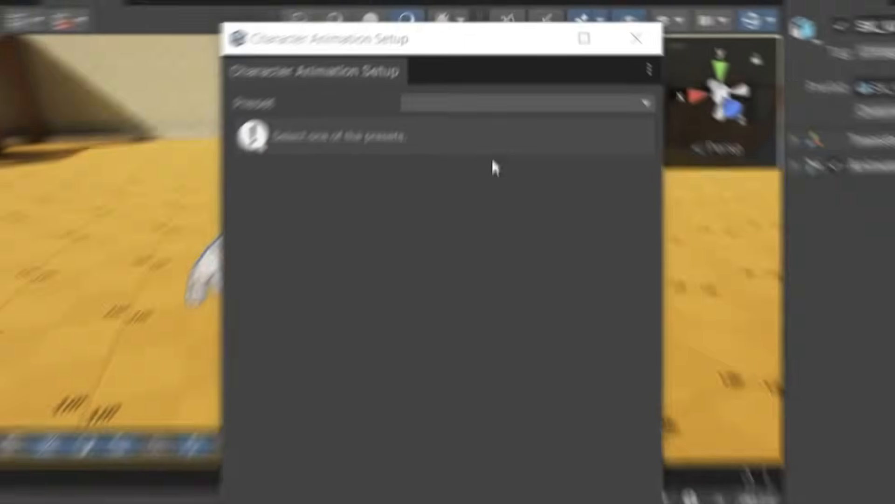
Step: Choose the Basic (Perfect for beginners) preset and set the skeleton type to Unreal Mannequin
left_click(510, 105)
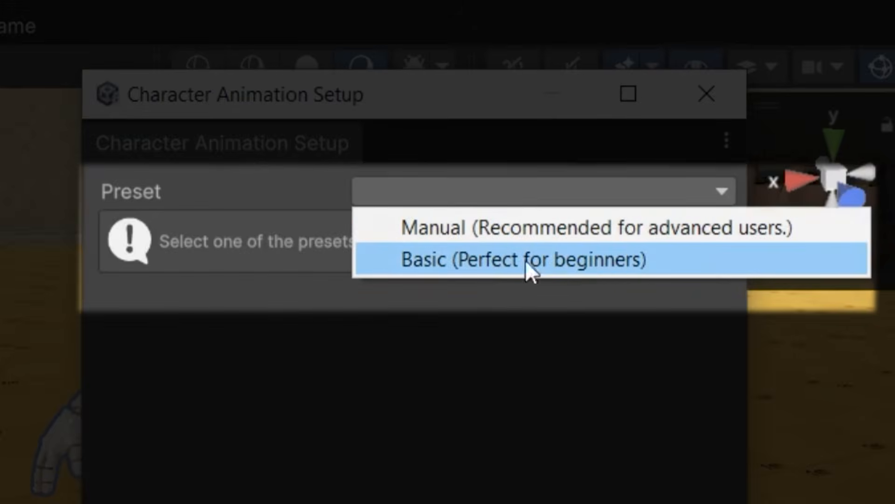
left_click(700, 261)
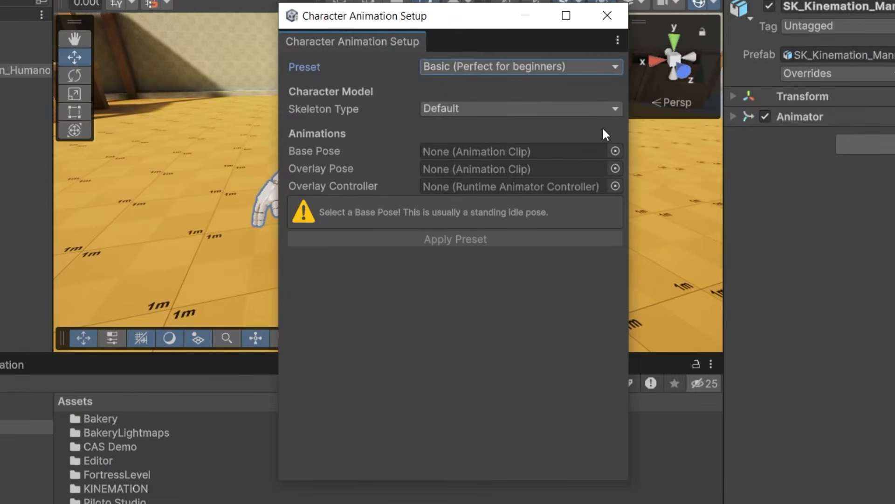
left_click(600, 107)
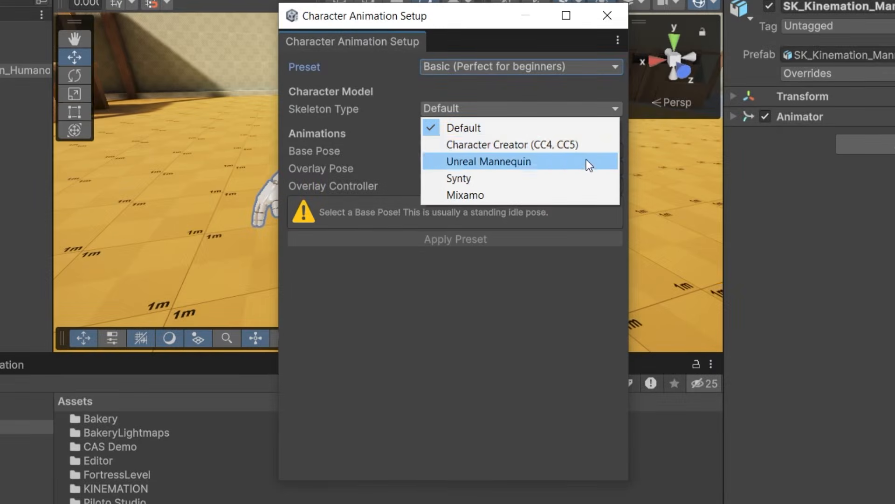
left_click(586, 161)
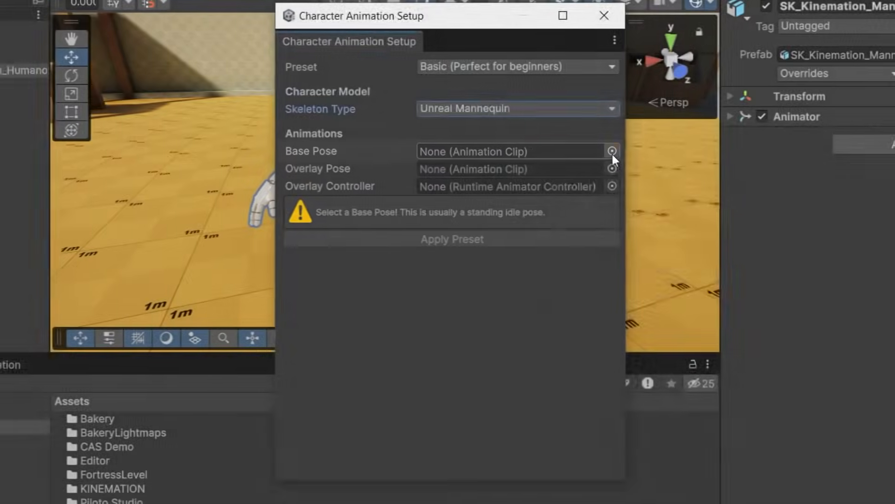
Step: Search for standing idle clips and assign Standing_Idle_Humanoid as the character's base pose
left_click(615, 152)
type("standing idle")
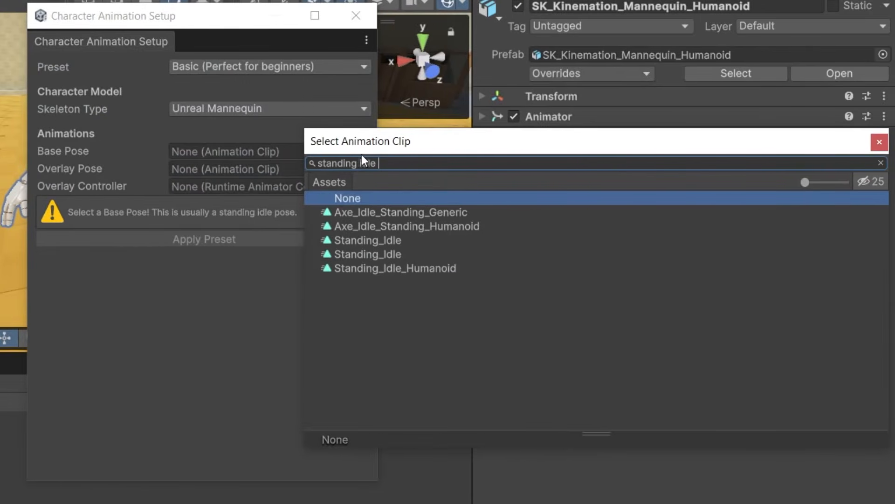
double_click(399, 267)
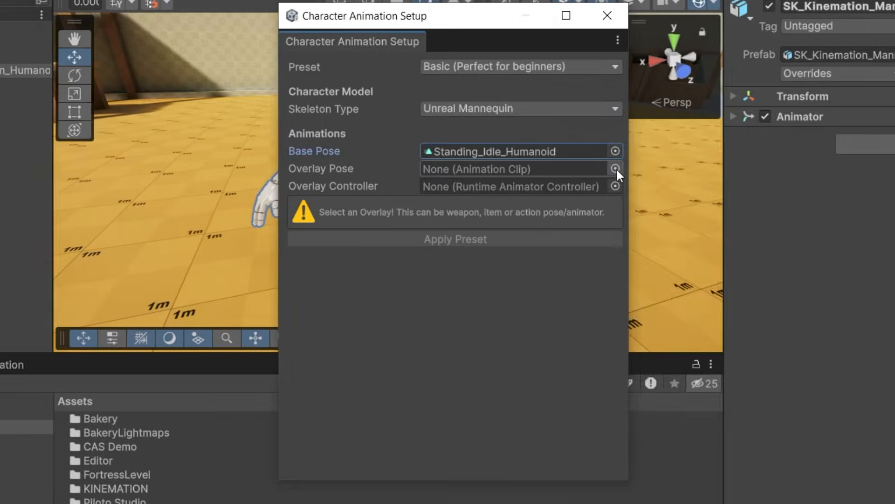
Step: Search for "box humanoid" clips and assign Box_Humanoid as the overlay pose
left_click(616, 168)
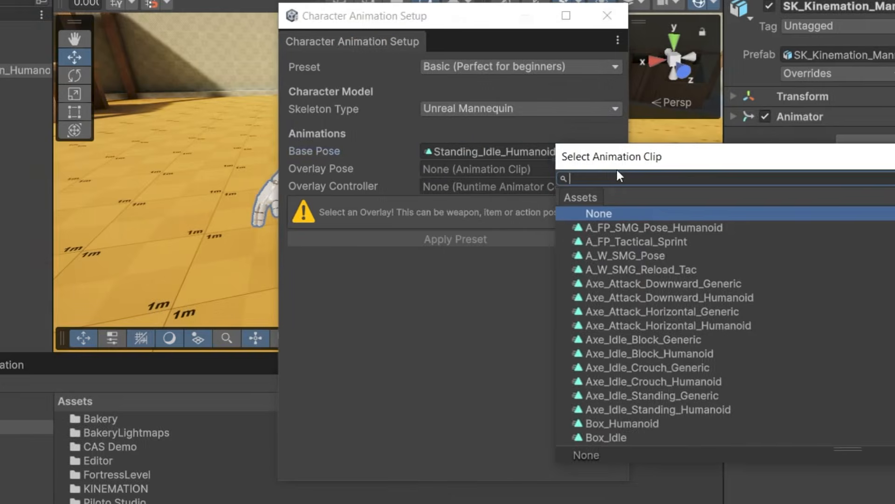
type("box human")
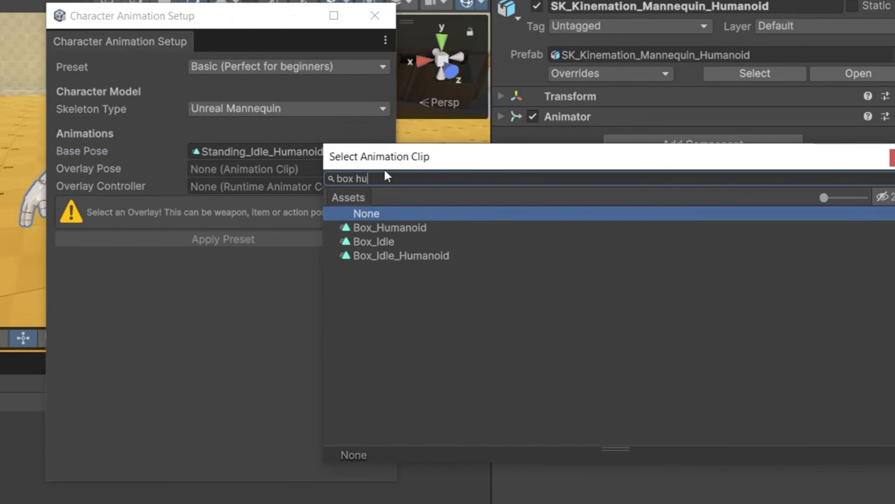
type("oid")
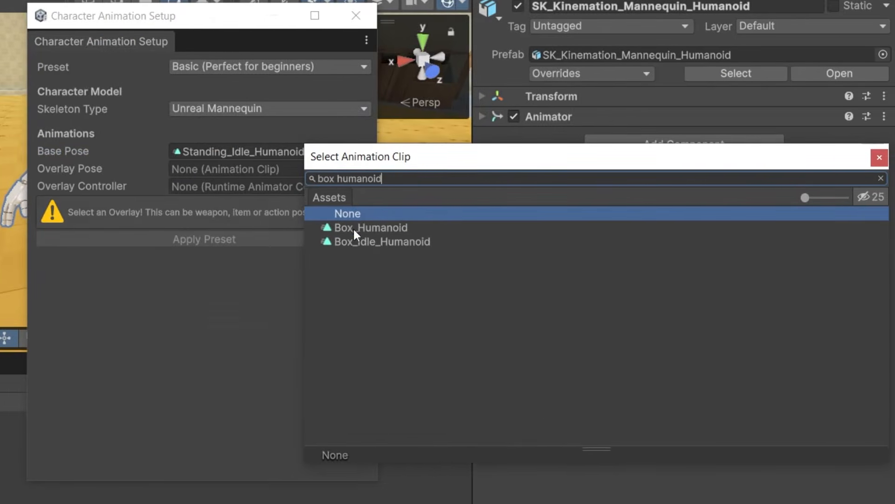
double_click(353, 227)
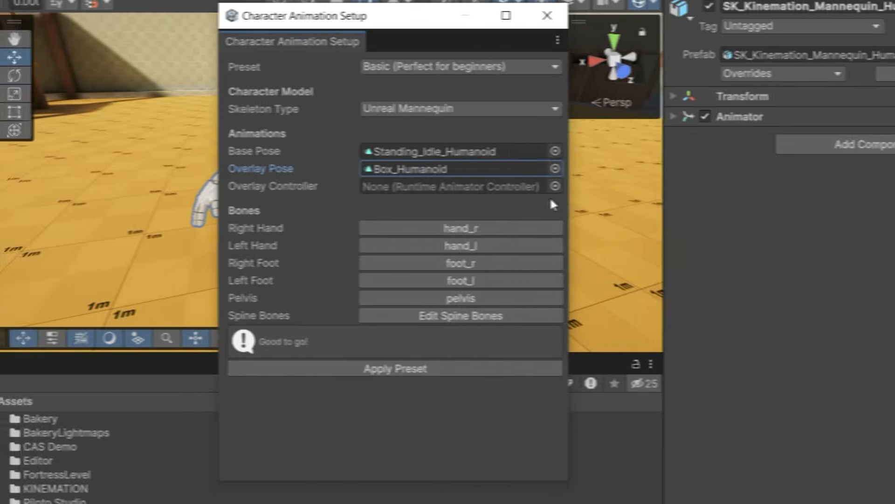
Step: Pick hand_r from the rig hierarchy as the right hand bone with the Mixamo skeleton type
left_click(599, 190)
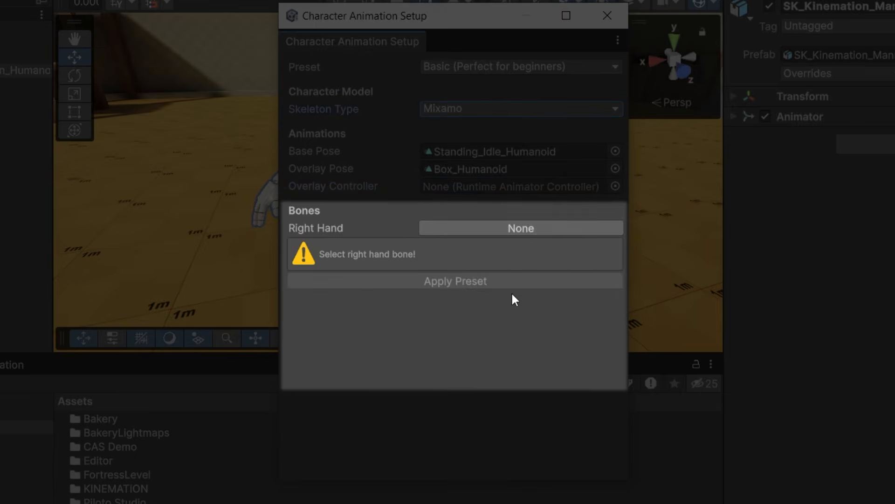
left_click(508, 230)
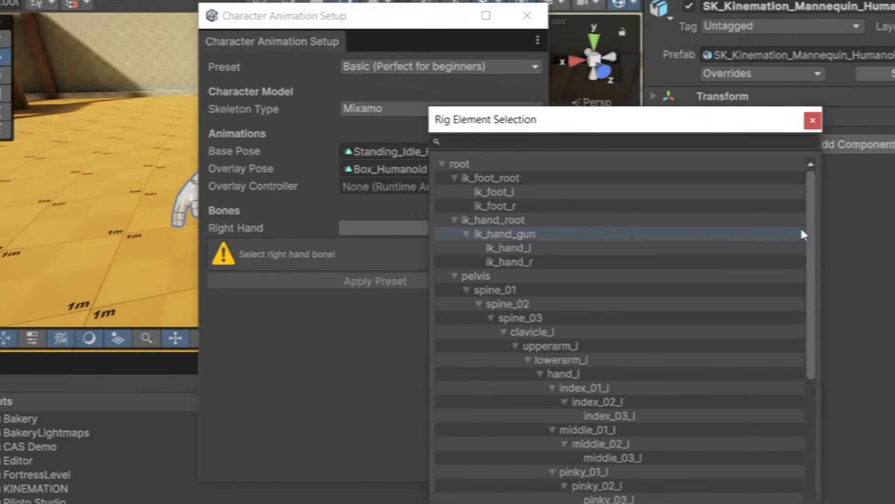
left_click_drag(690, 285, 558, 385)
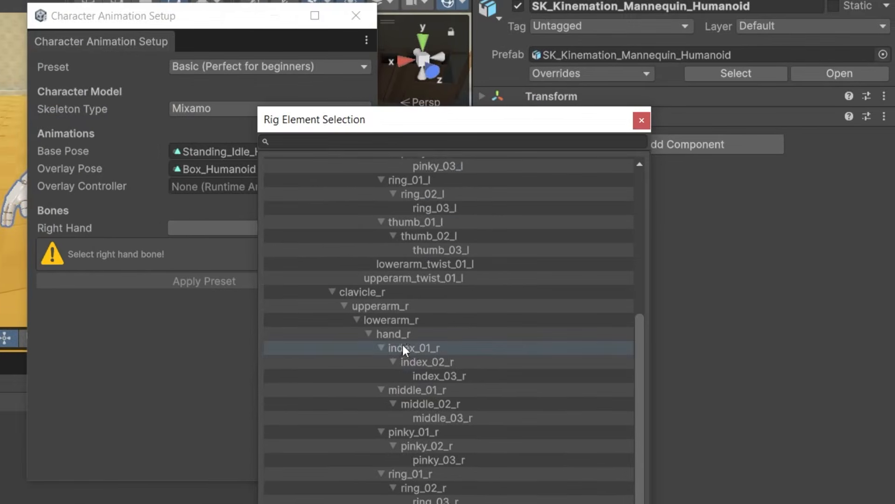
left_click(438, 336)
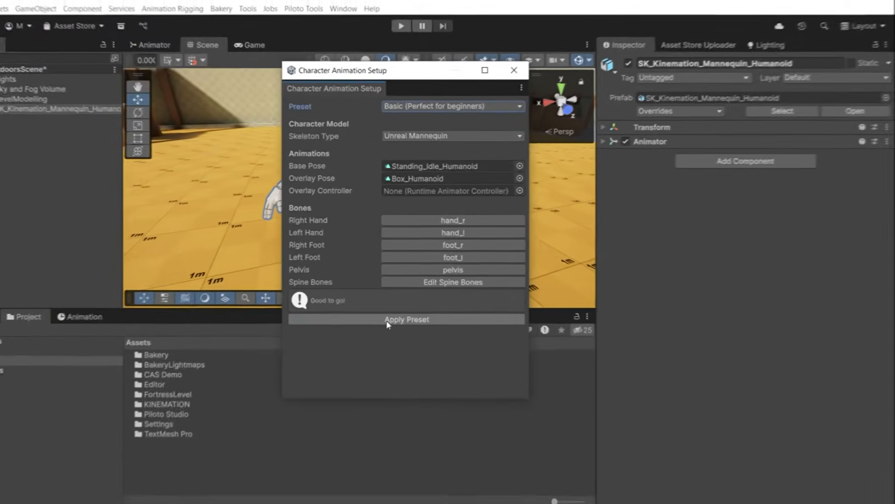
Step: Apply the Basic preset to the mannequin, and inspect the generated CAS settings, CAS prefab and PA procedural settings assets
left_click(438, 320)
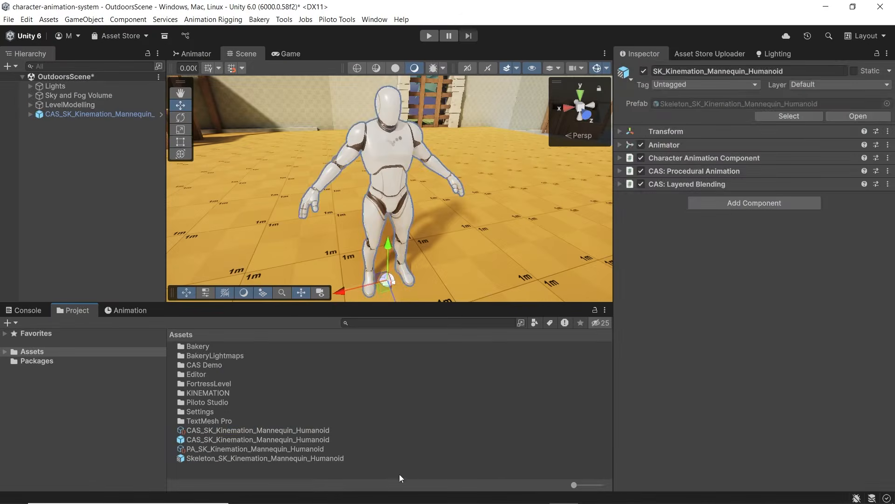
left_click(343, 430)
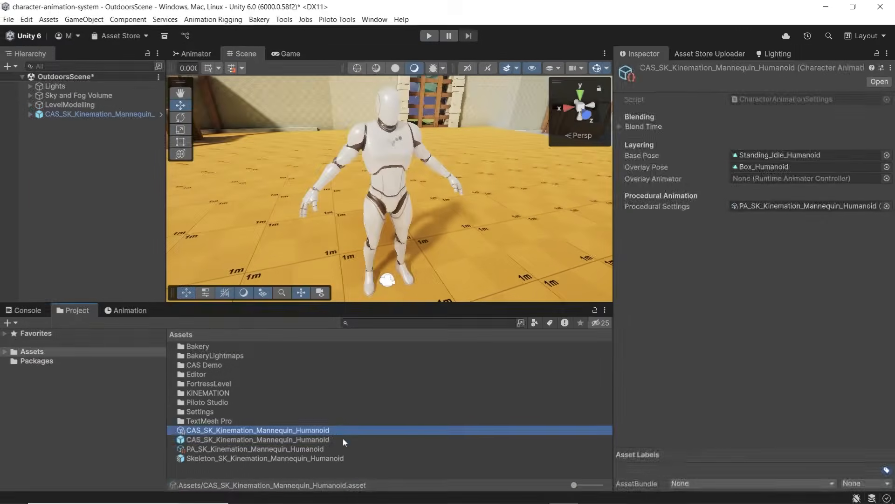
left_click(343, 438)
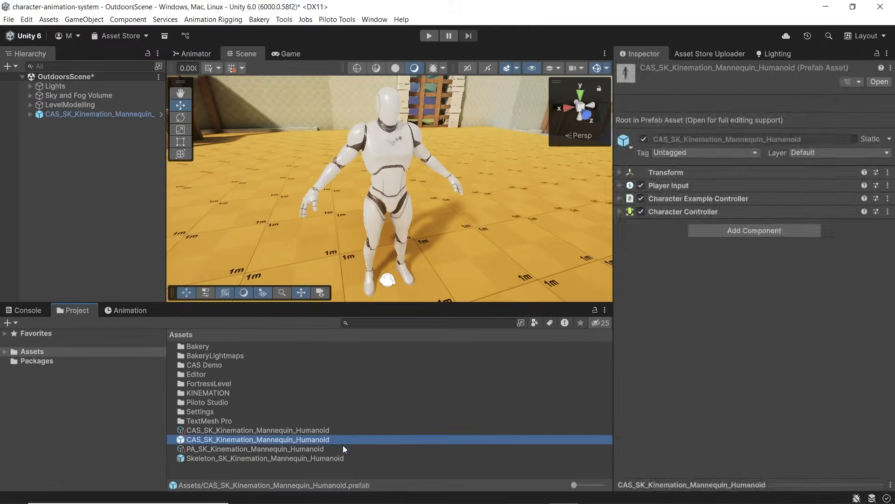
left_click(344, 448)
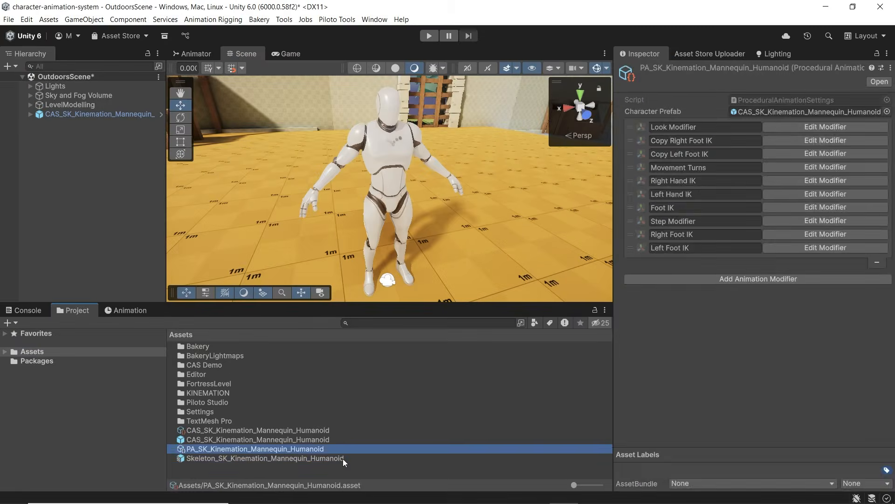
Step: Inspect the Animator, Character Animation Component and CAS: Procedural Animation settings on the Skeleton_SK_Kinemation_Mannequin_Humanoid prefab
left_click(342, 457)
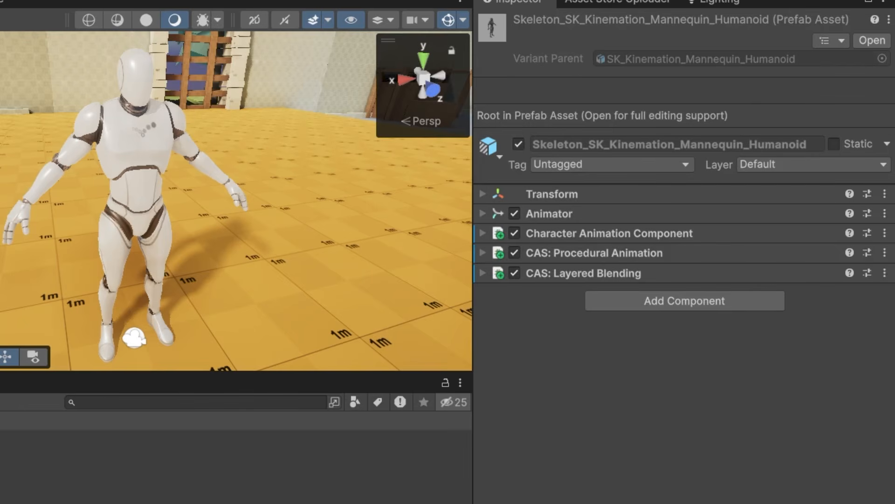
left_click(480, 214)
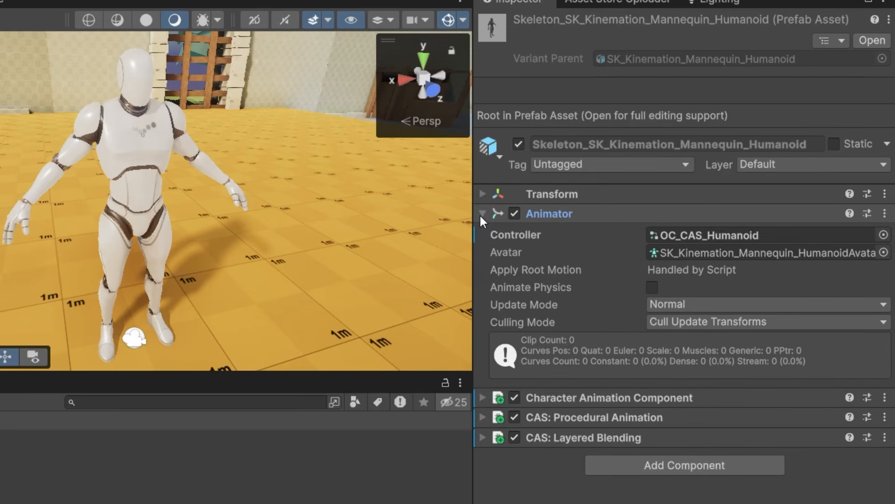
left_click(481, 214)
left_click(482, 233)
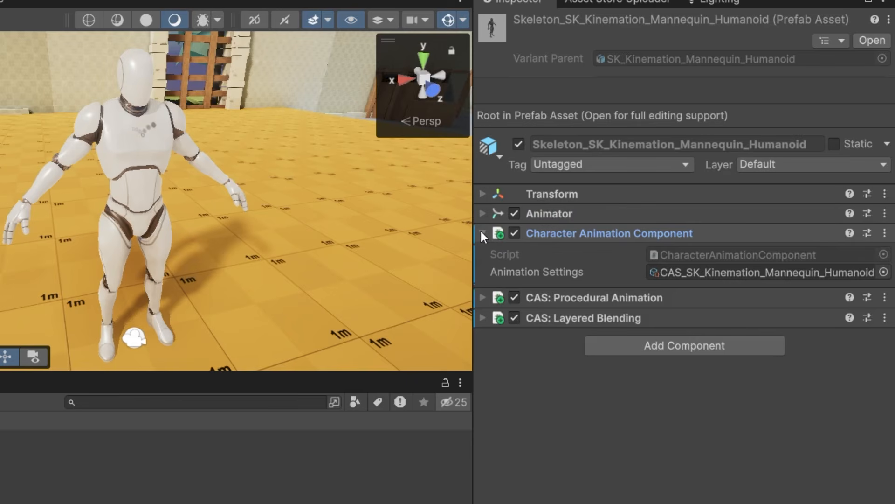
left_click(482, 233)
left_click(483, 253)
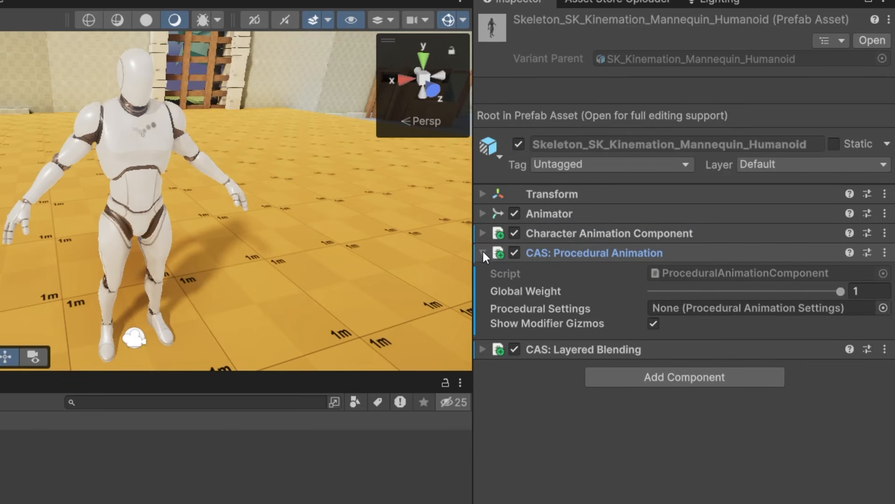
left_click(483, 253)
Step: Examine the CAS: Layered Blending component and its list of layered blends from LowerBody to Fingers
left_click(483, 274)
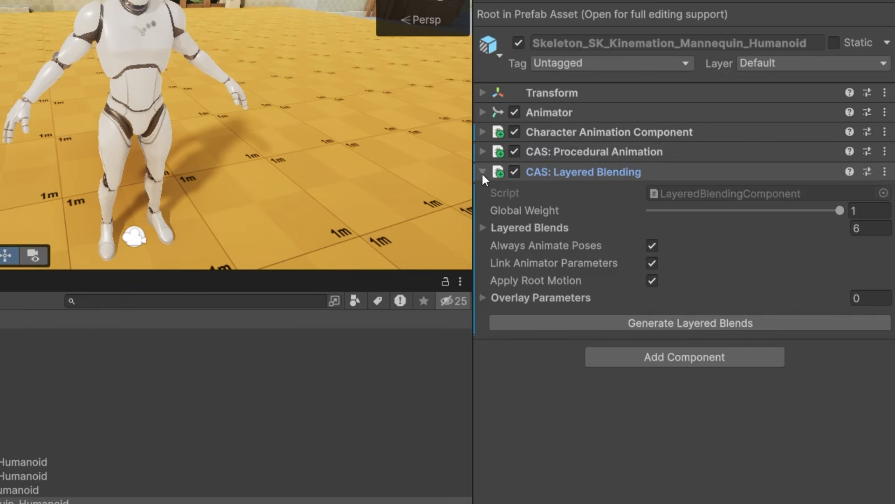
left_click(480, 227)
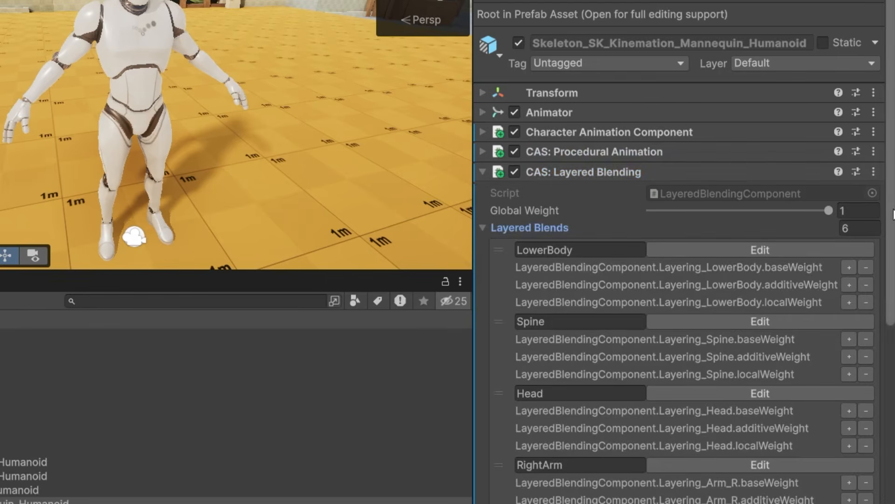
scroll(893, 214, "down", 8)
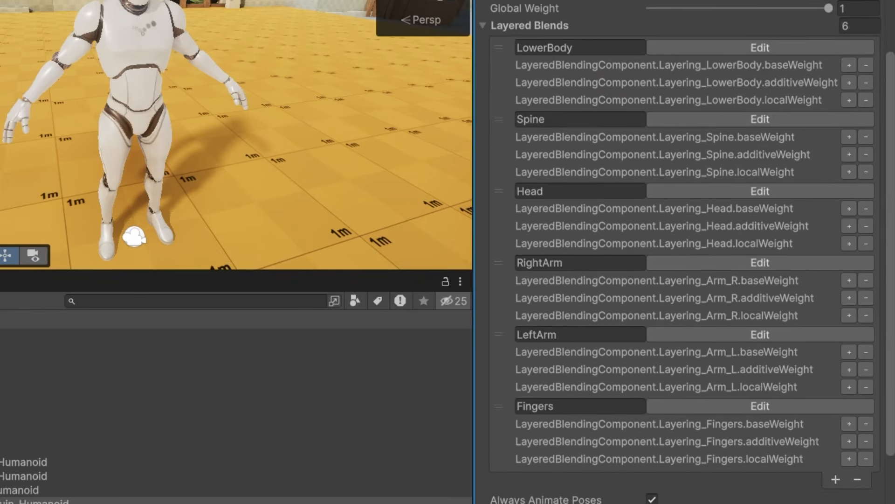
left_click_drag(892, 350, 892, 347)
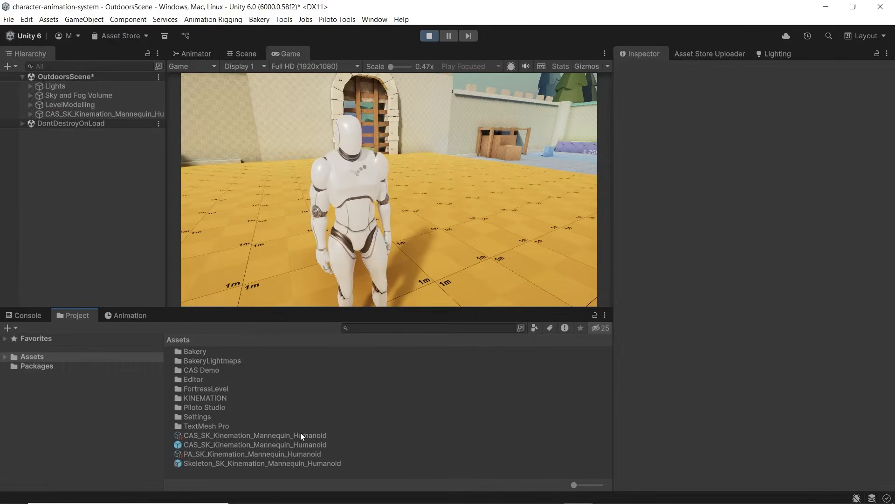
Step: Locate the overlay pose clip Box_Humanoid from the CAS_SK_Kinemation_Mannequin_Humanoid settings and open it for curve property editing
left_click(300, 434)
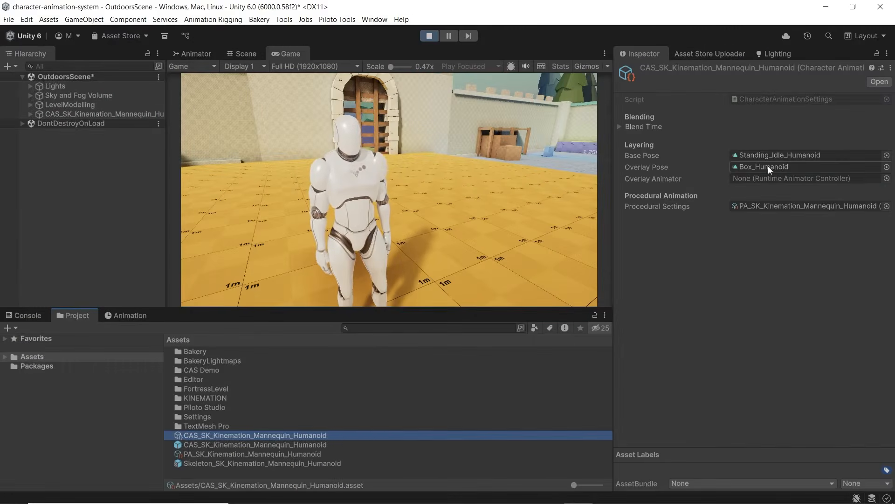
left_click(768, 167)
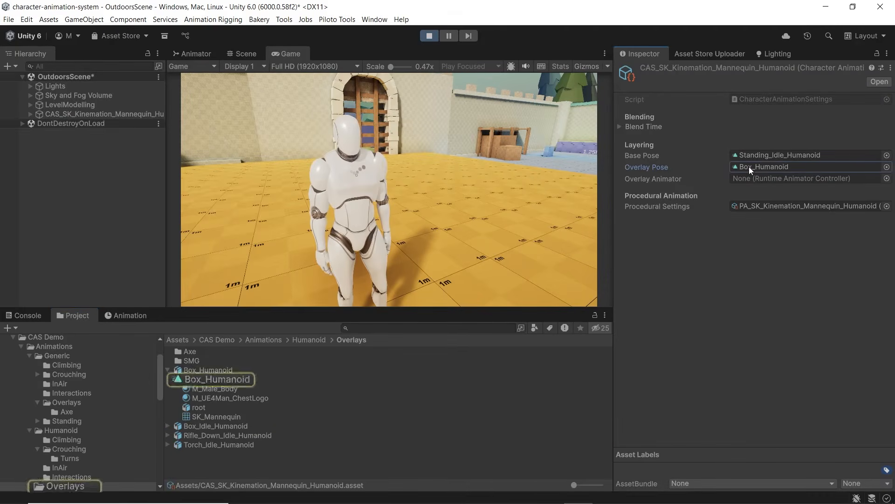
right_click(196, 368)
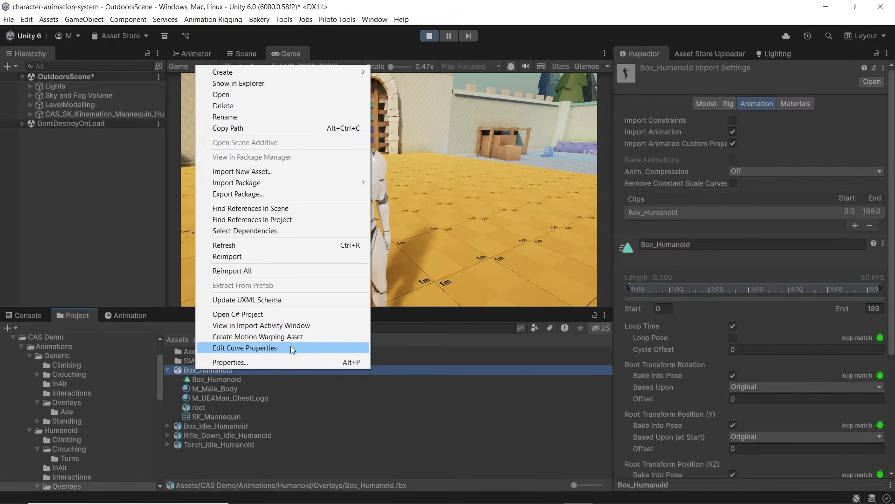
left_click(303, 348)
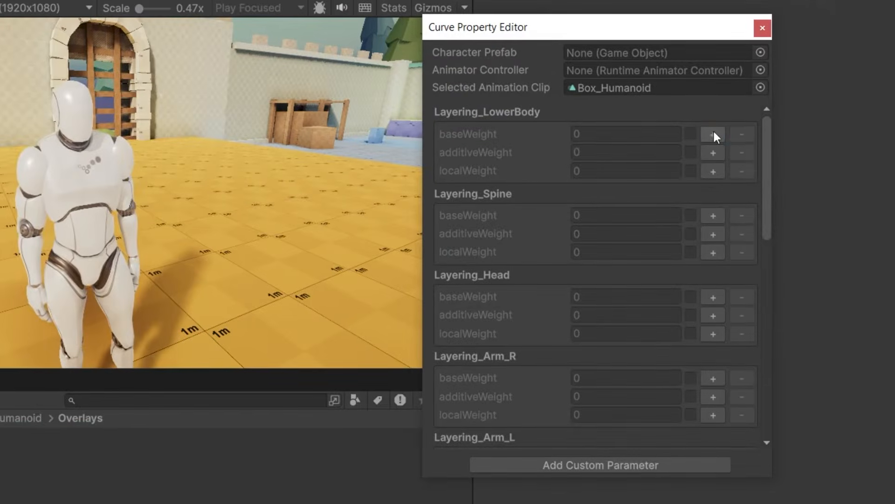
Step: Add the baseWeight, additiveWeight and localWeight curves for Layering_LowerBody to the Box_Humanoid clip
left_click(732, 139)
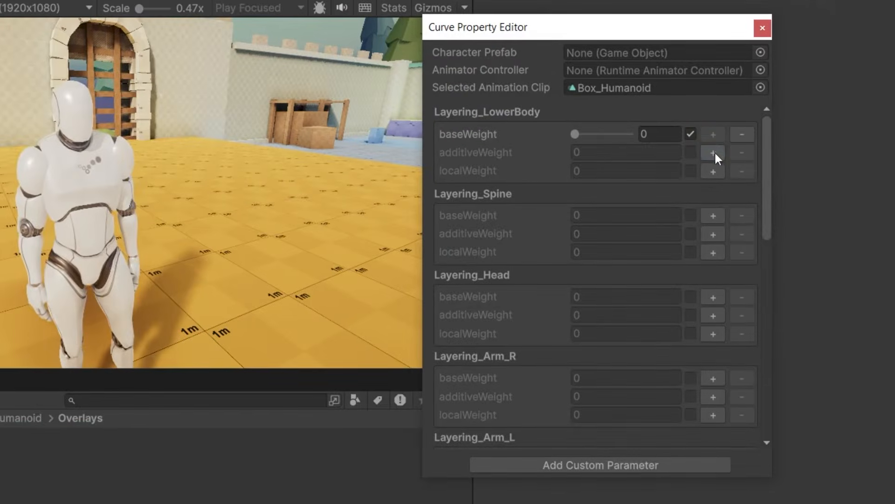
left_click(731, 155)
left_click(715, 174)
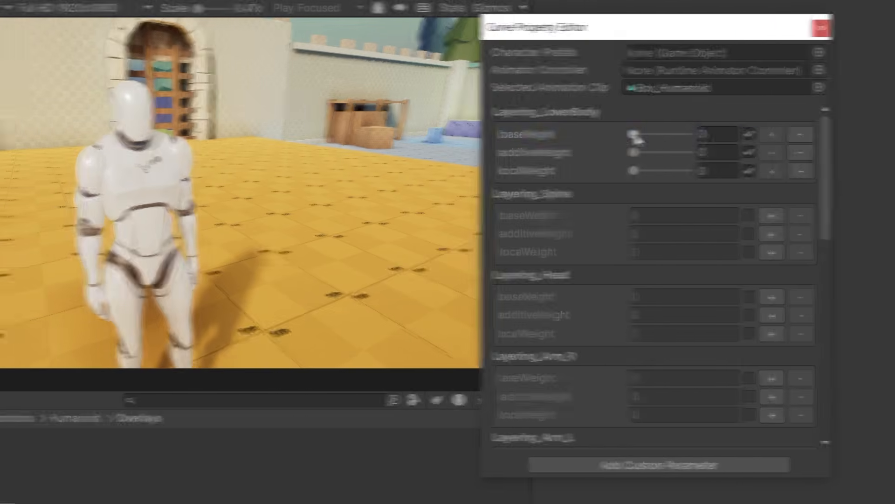
Step: Set Layering_LowerBody baseWeight and additiveWeight to 1, and walk the character in the running game to test the blend
left_click_drag(577, 134, 647, 137)
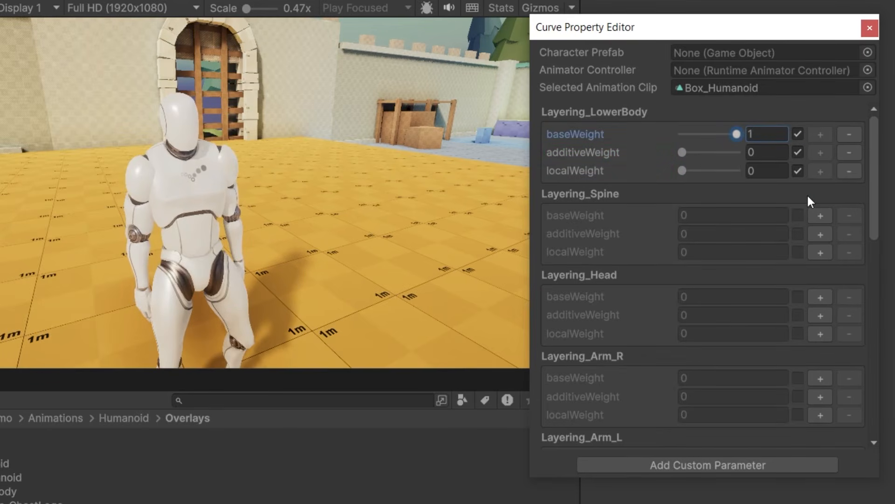
left_click_drag(682, 152, 778, 153)
left_click(321, 174)
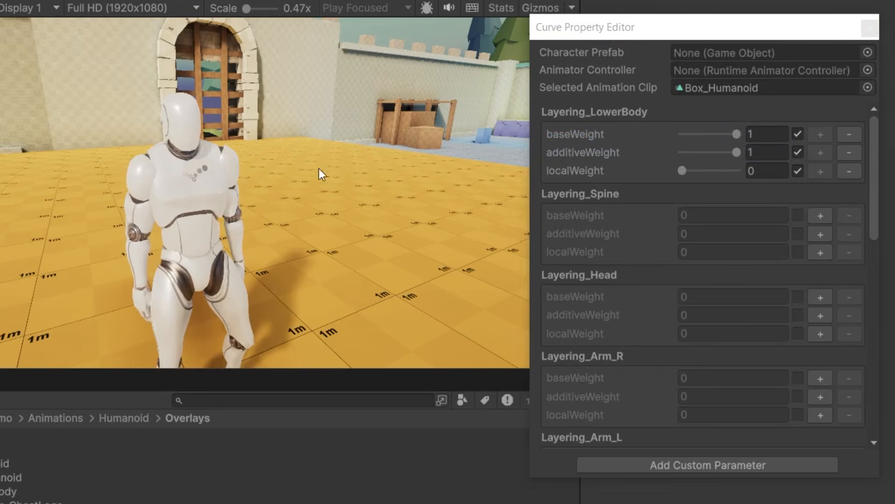
key("w")
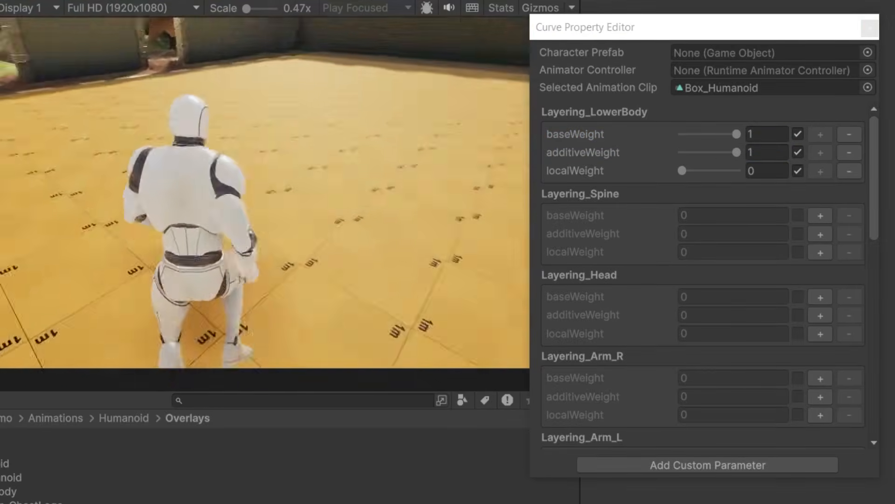
Step: Add the localWeight curve for Layering_Arm_R and Layering_Arm_L and raise both weights to their maximum
left_click_drag(873, 195, 869, 262)
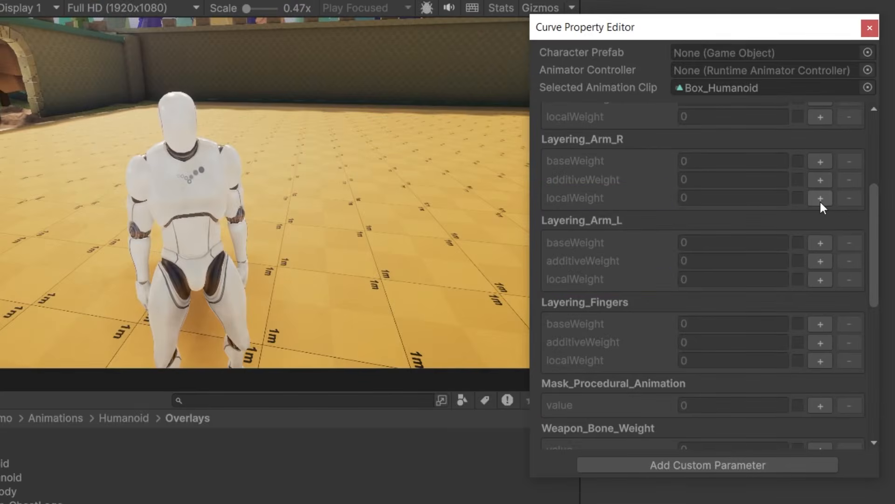
left_click(821, 203)
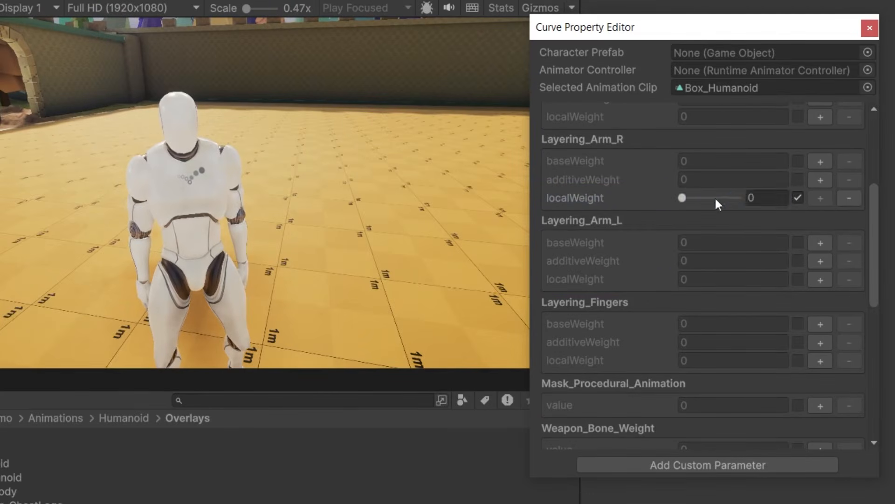
left_click_drag(715, 197, 746, 198)
left_click(820, 279)
left_click_drag(735, 279, 838, 280)
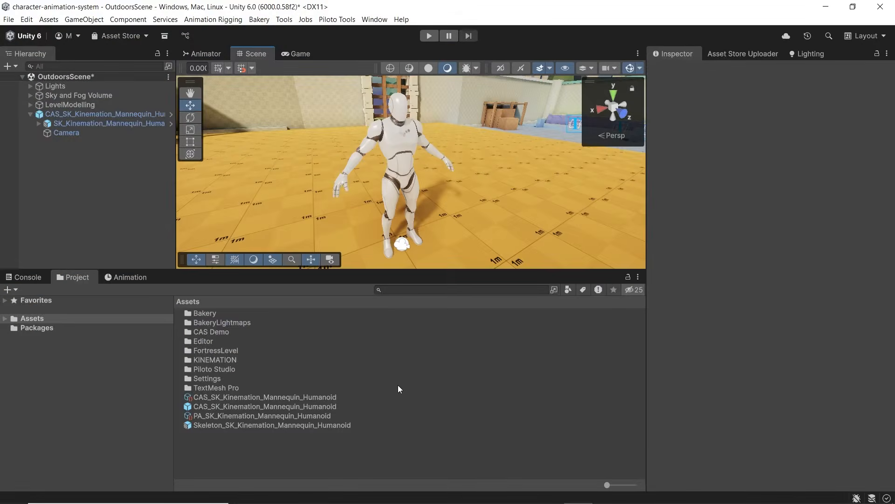
Step: Create a prefab named Barrel in the Assets folder and add the SM_Barrel model from the CAS Demo meshes as its child
right_click(271, 448)
mouse_move(302, 156)
mouse_move(481, 244)
left_click(583, 272)
type("Barrel")
key("Return")
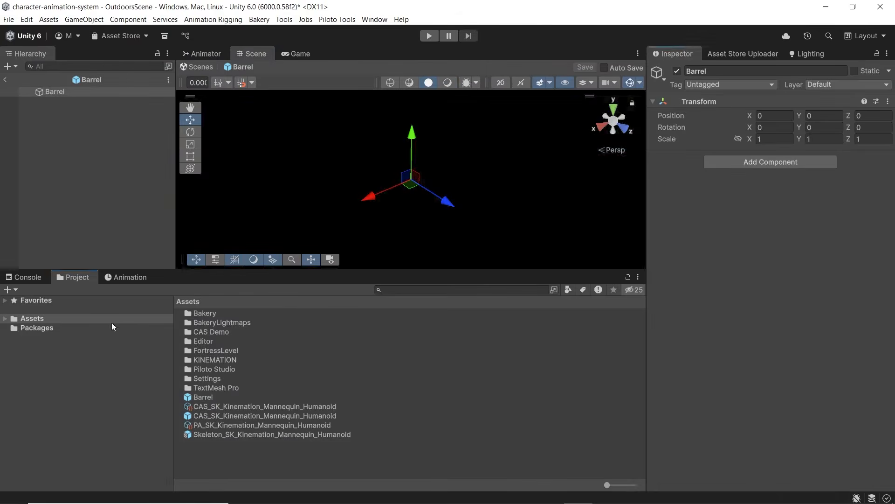
left_click(54, 411)
left_click_drag(202, 350, 74, 94)
Step: Add a Cas Prop component to the Barrel root and assign CAS_SK_Kinemation_Mannequin_Humanoid as its character animation settings
left_click(74, 92)
left_click(729, 162)
type("prop")
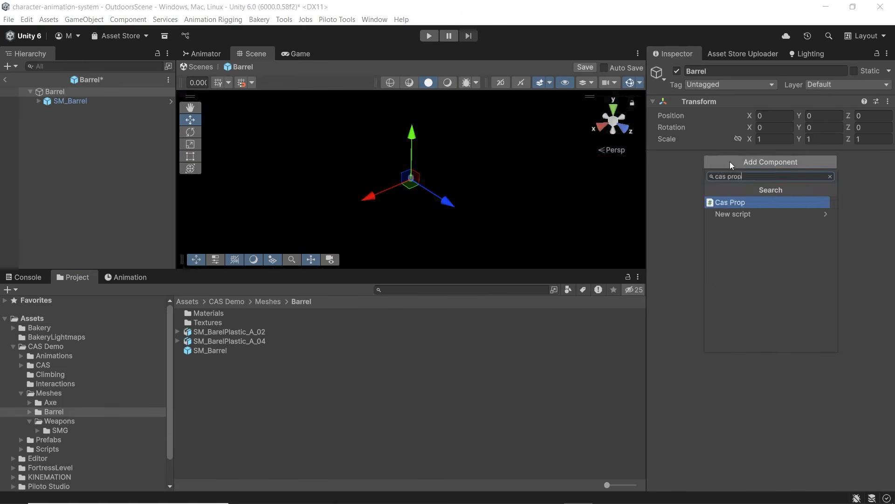
key("Return")
left_click(887, 181)
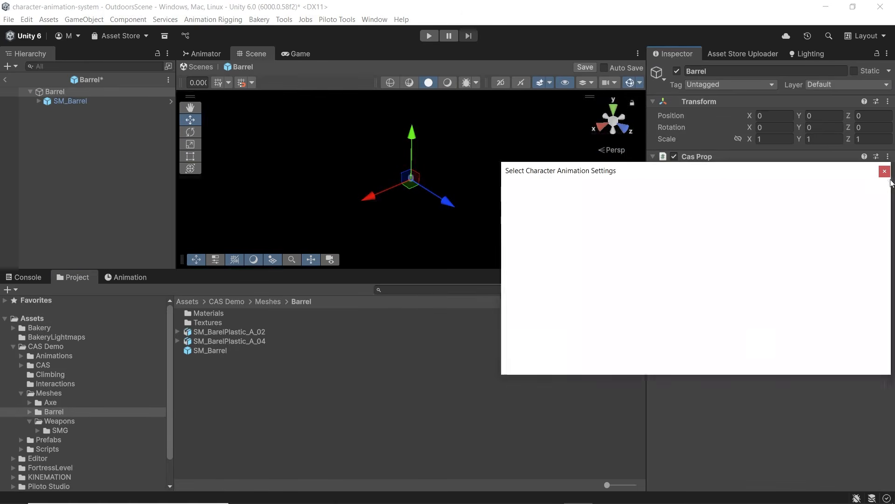
left_click(650, 246)
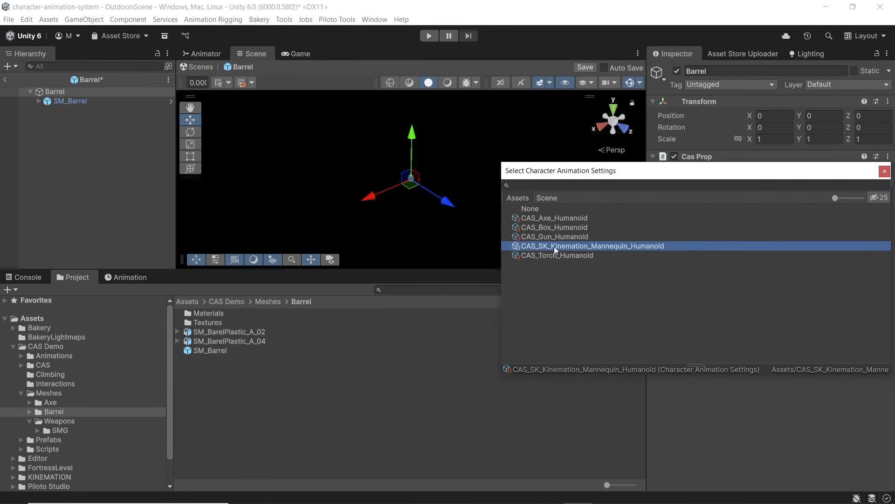
double_click(659, 248)
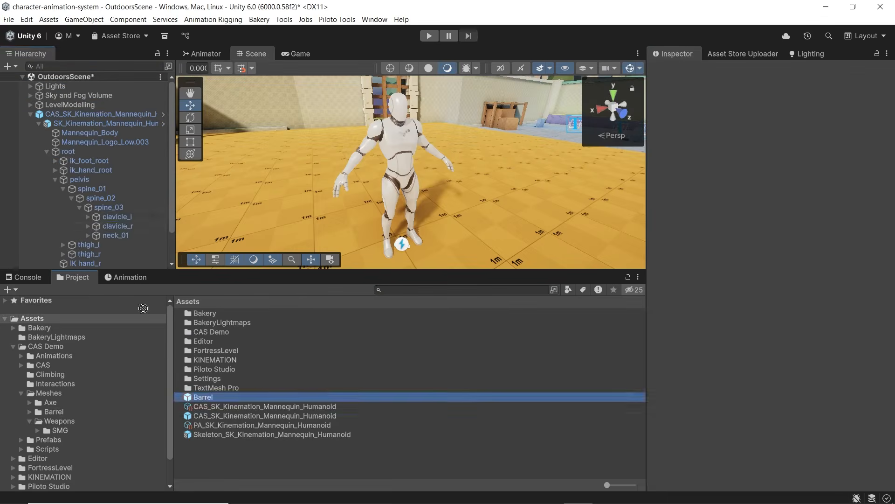
Step: Attach the Barrel prefab to the mannequin's spine_03 bone and test walking with it in play mode
left_click_drag(102, 206, 100, 208)
key("ctrl+p")
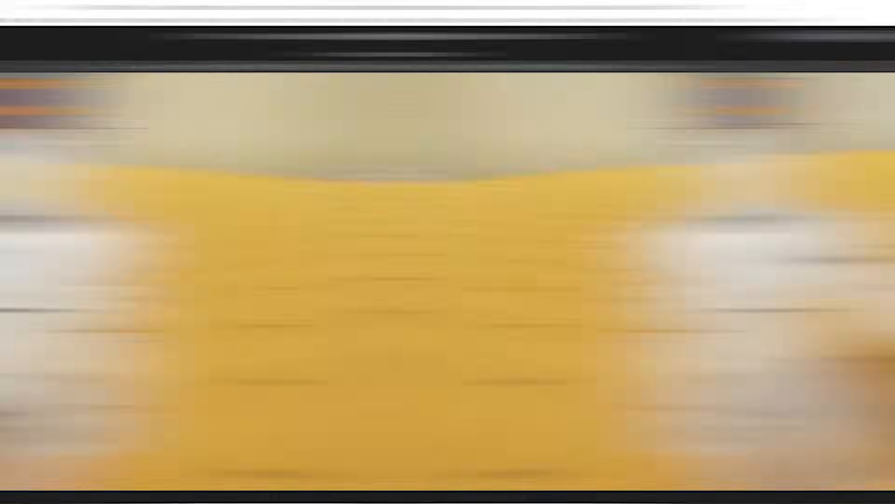
key("w")
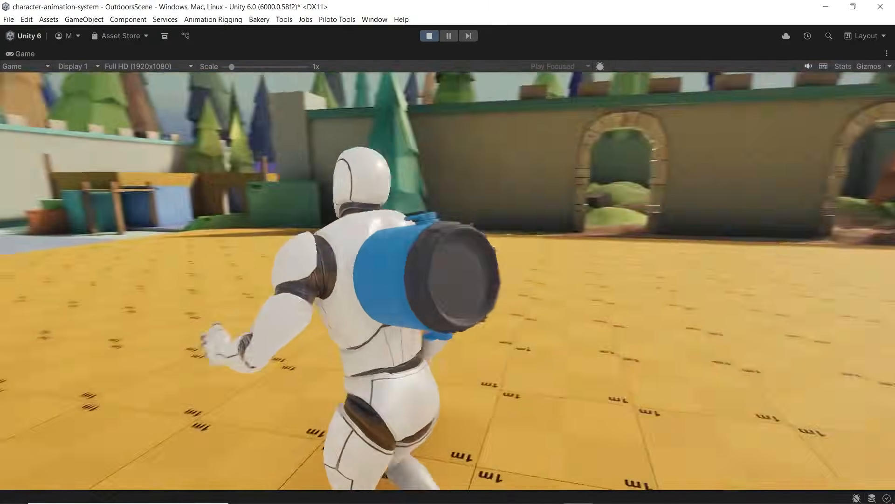
key("ctrl+p")
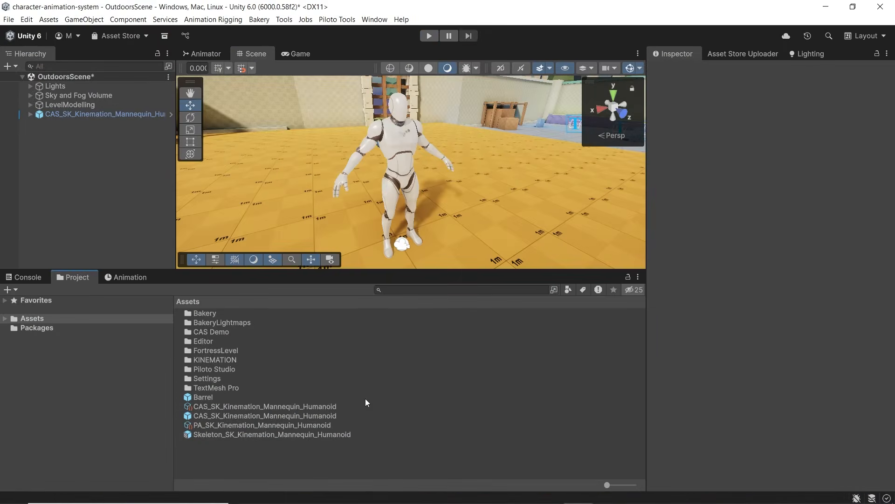
Step: Open the Right Hand IK modifier of the PA_SK_Kinemation_Mannequin_Humanoid procedural settings for inspection
left_click(287, 425)
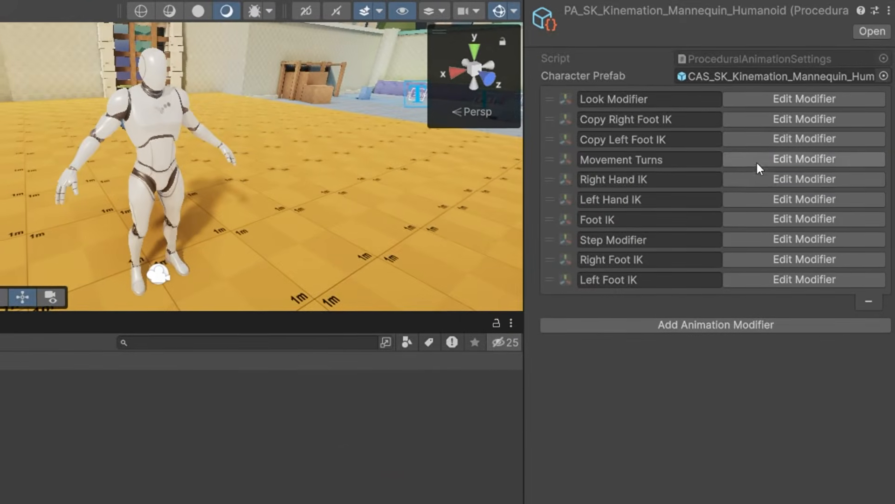
left_click(768, 179)
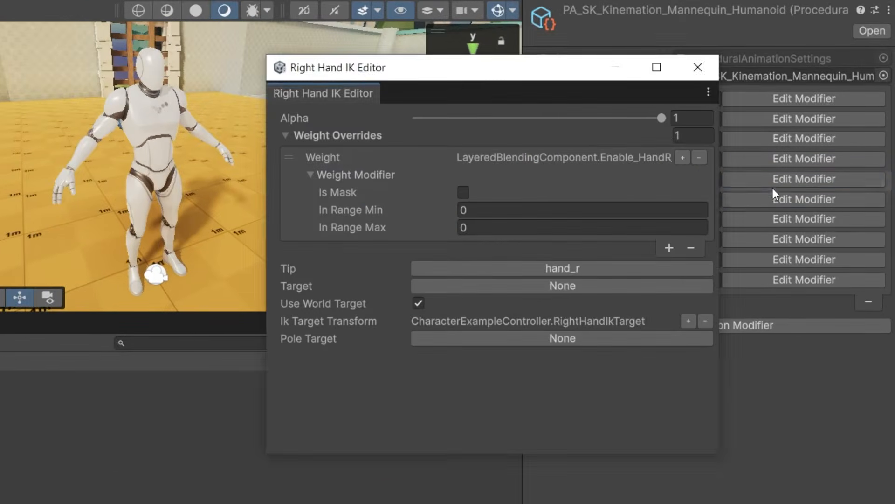
left_click(774, 199)
left_click(773, 180)
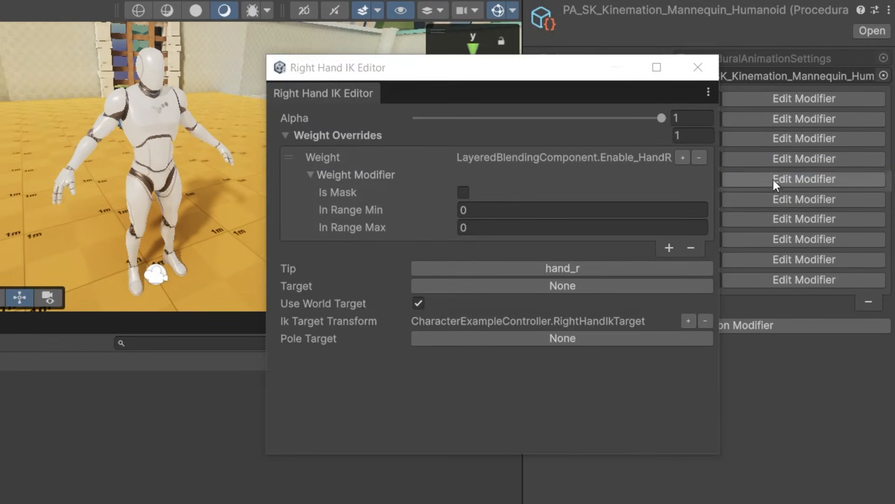
Step: Browse the CharacterExampleController bindings available for the Right Hand IK modifier's Ik Target Transform
left_click(597, 321)
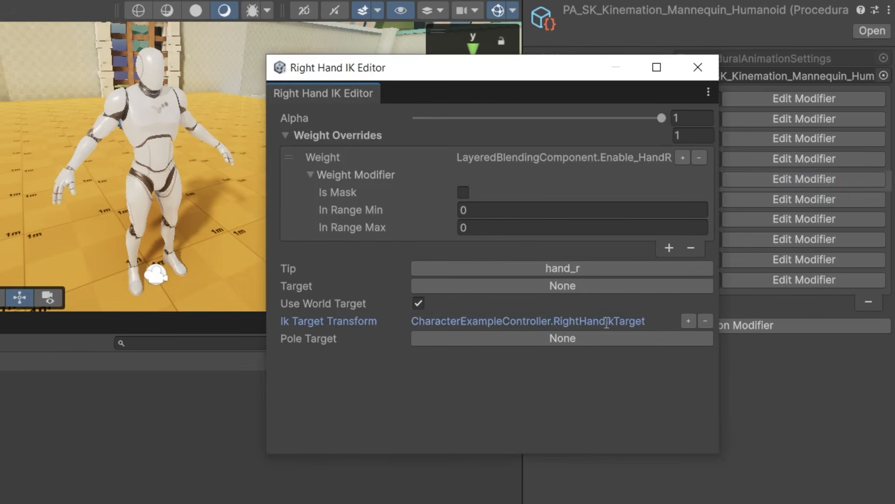
left_click(687, 321)
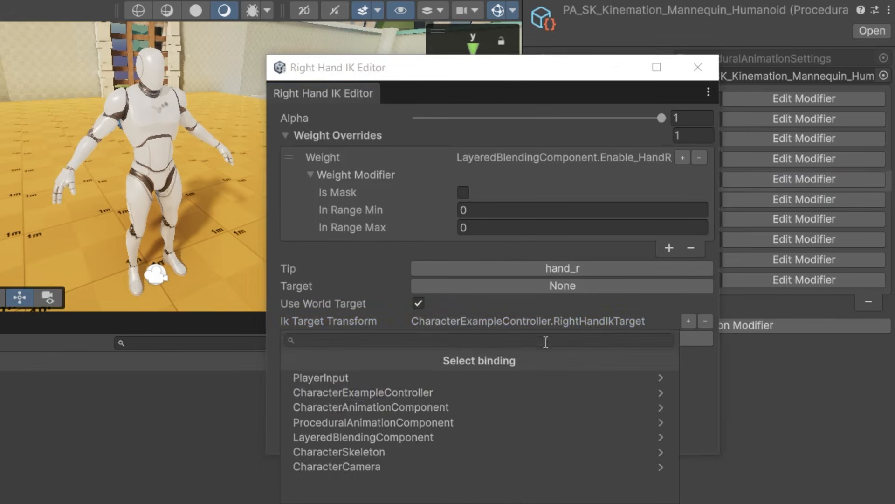
left_click(411, 392)
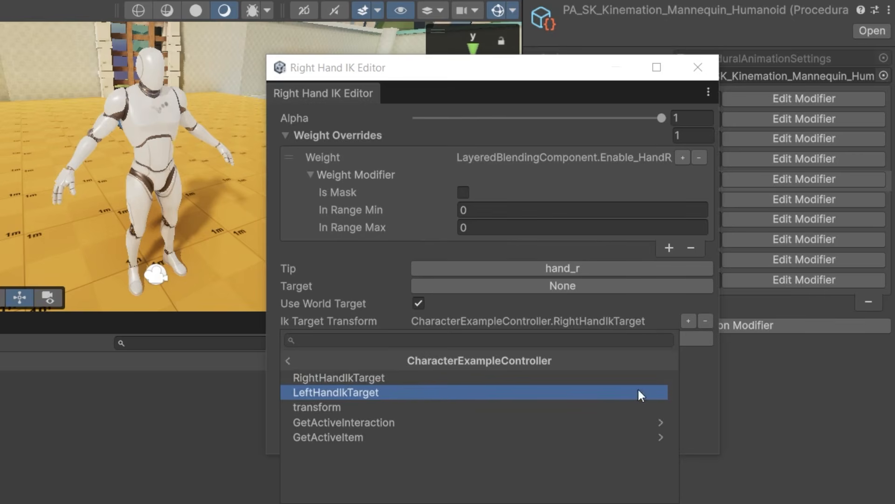
left_click(717, 385)
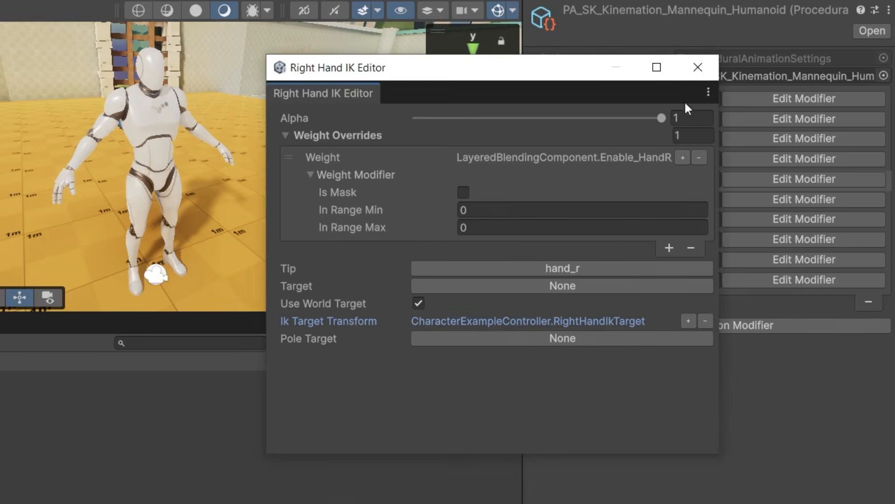
Step: Add two empty child objects named IK RightHand and IK LeftHand to the Barrel prefab's root
left_click(698, 67)
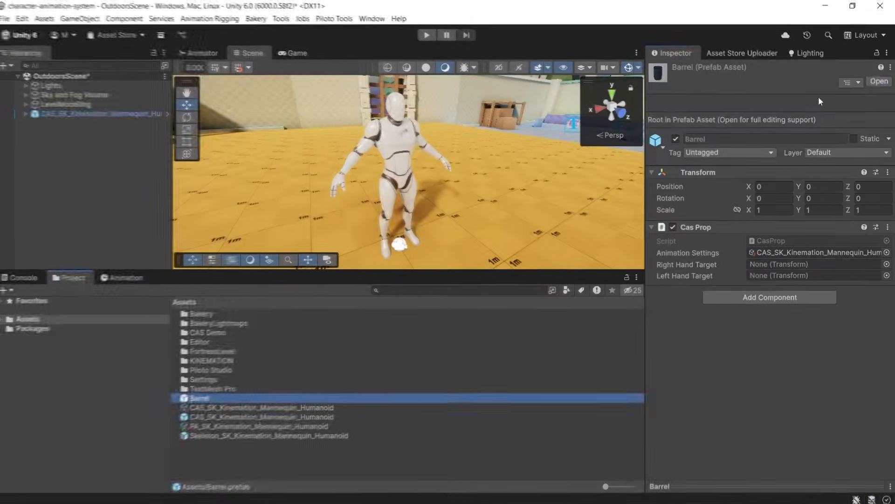
left_click(879, 81)
right_click(120, 92)
left_click(151, 279)
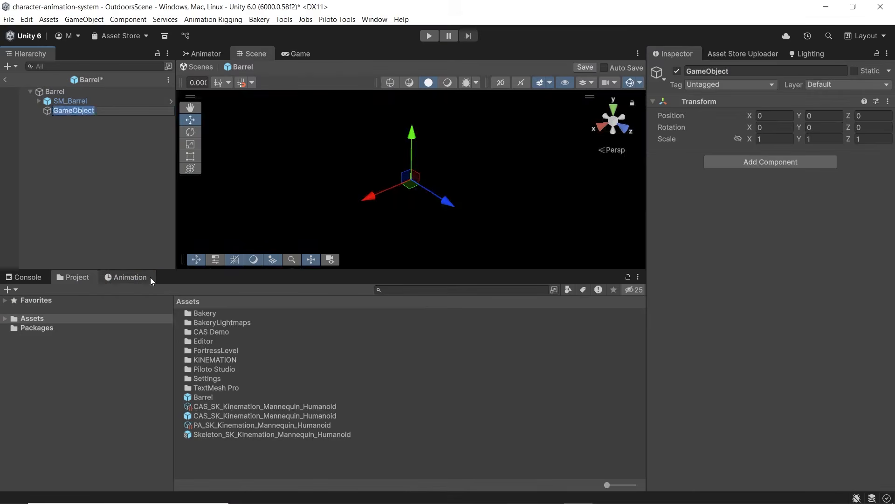
type("IK RightHand")
key("Return")
key("ctrl+d")
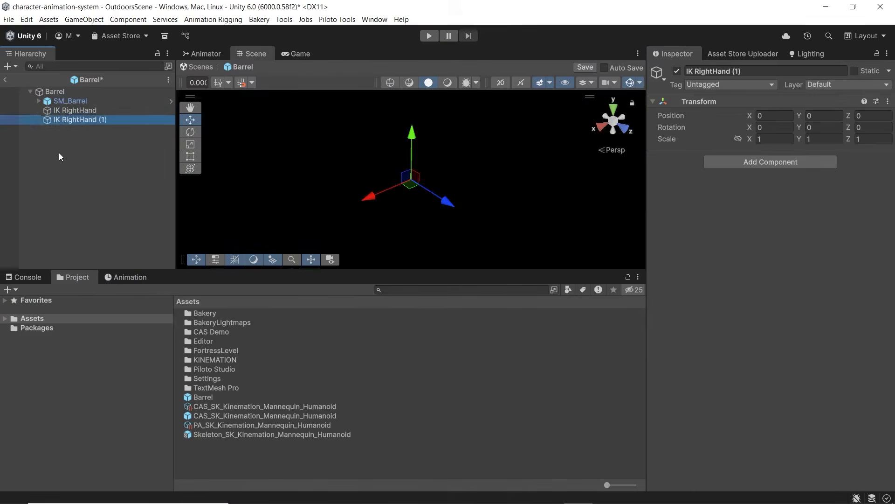
key("F2")
type("IK LeftHand")
key("Return")
Step: Assign IK RightHand and IK LeftHand as the Barrel's Cas Prop right and left hand targets, and return to the scene
left_click(75, 92)
left_click_drag(82, 110, 788, 194)
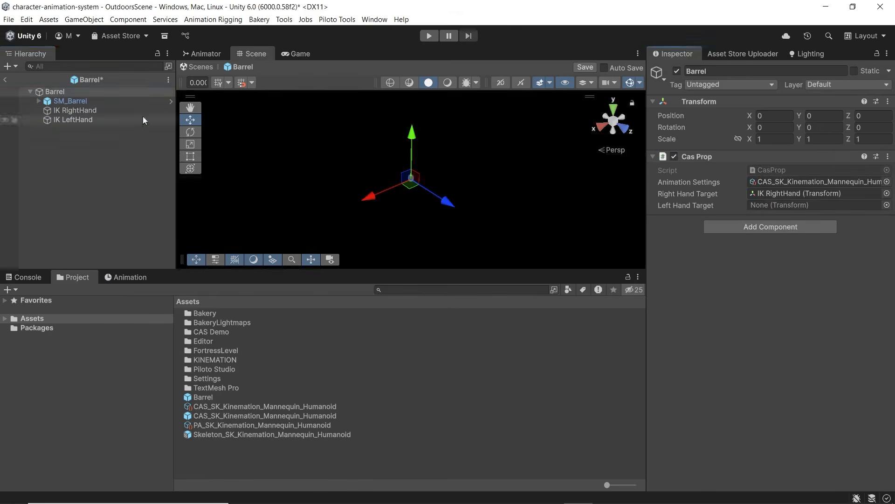
left_click_drag(140, 119, 779, 206)
left_click(5, 79)
left_click(419, 275)
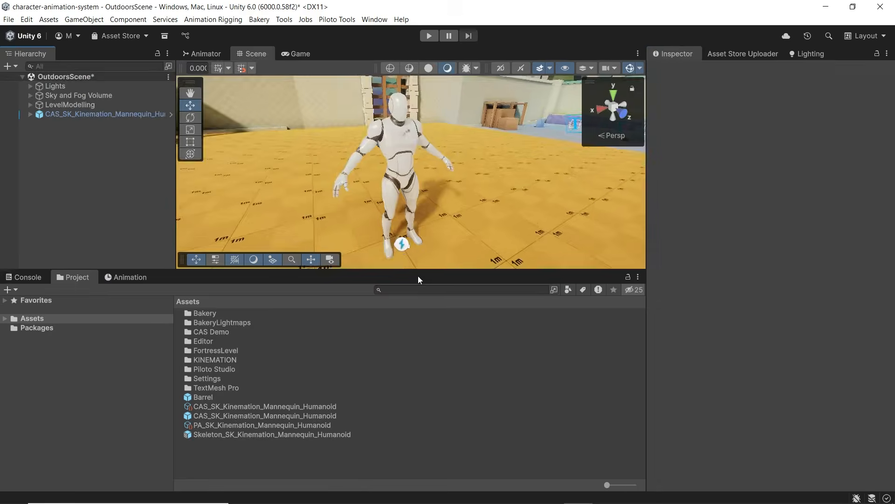
Step: In play mode, add the Enable_HandR_IK and Enable_HandL_IK curves to the Box_Humanoid clip, both with value 1
key("ctrl+p")
key("f")
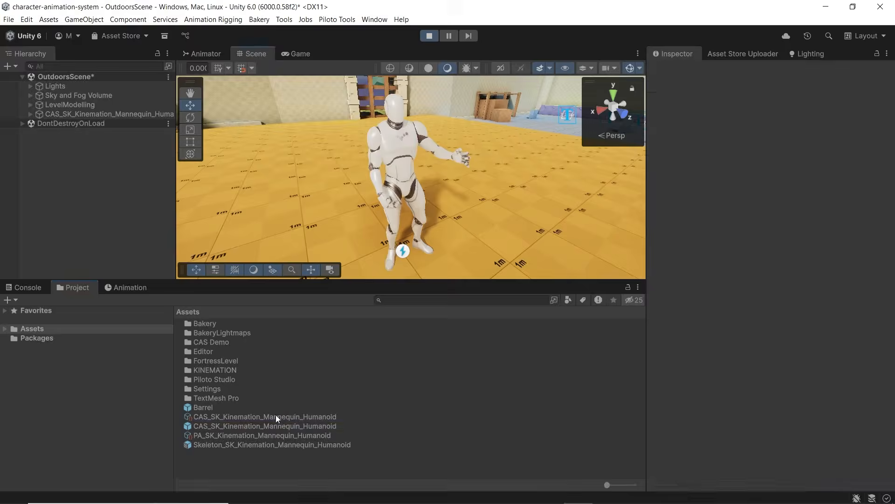
left_click(260, 415)
right_click(238, 351)
left_click(254, 315)
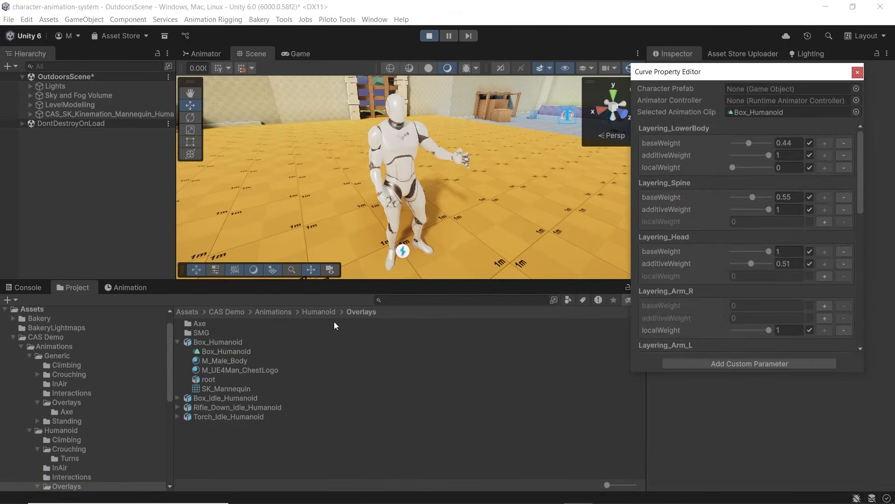
left_click_drag(862, 205, 865, 302)
left_click(825, 255)
left_click_drag(735, 256, 772, 256)
left_click(824, 285)
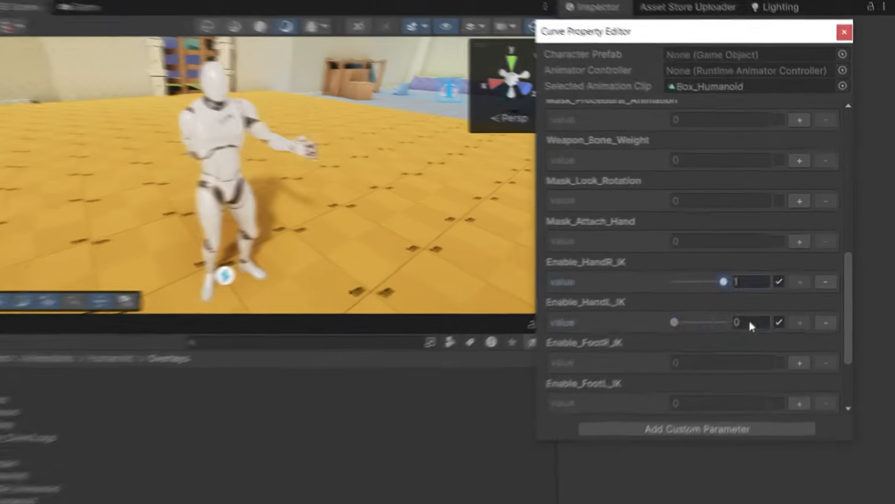
left_click_drag(734, 285, 772, 286)
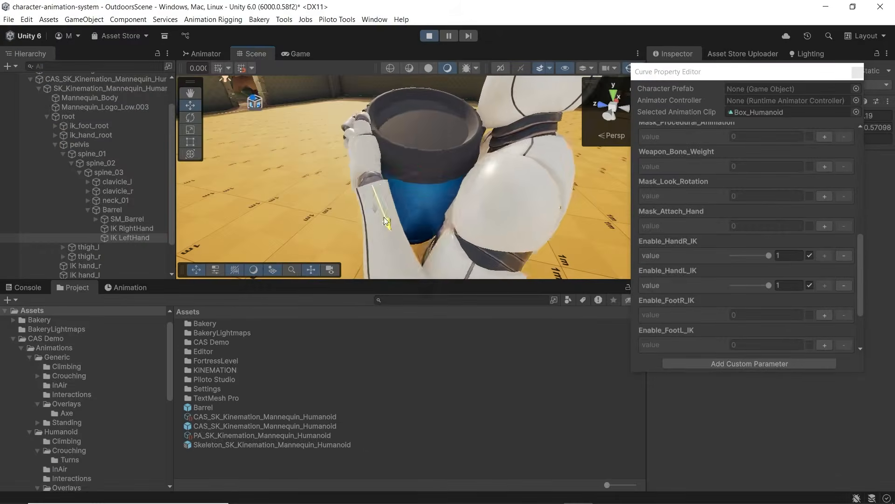
Step: Move and rotate the IK LeftHand and IK RightHand targets so both of the mannequin's hands grip the barrel
left_click(113, 210)
left_click(140, 238)
key("e")
scroll(356, 208, "up", 5)
left_click(132, 229)
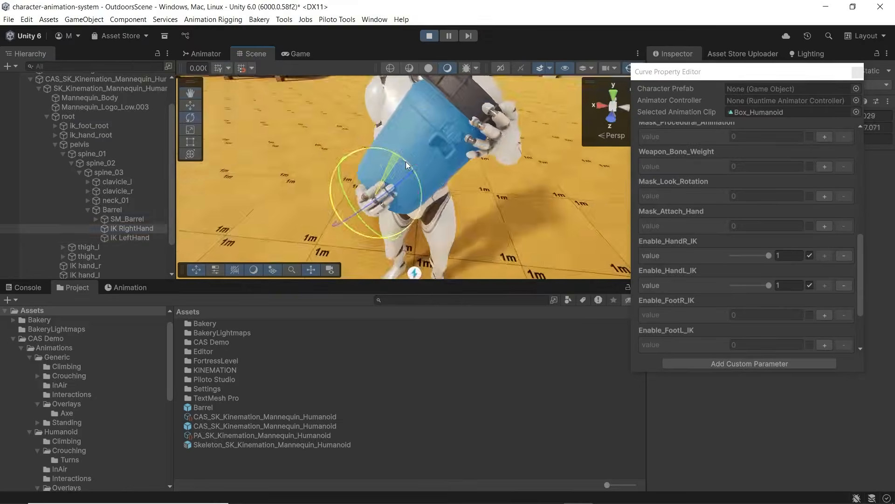
Step: Move and rotate the Barrel up onto the mannequin's right shoulder
left_click(113, 210)
left_click_drag(261, 224, 344, 229, "alt")
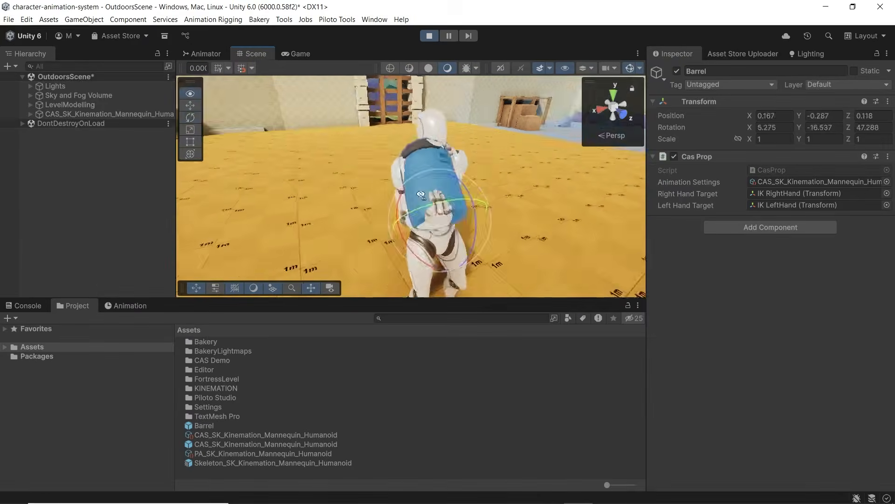
left_click_drag(326, 186, 459, 130, "alt")
scroll(368, 186, "up", 5)
key("e")
key("w")
scroll(368, 187, "down", 5)
Step: Reposition and rotate the IK RightHand target so the right hand holds the barrel on the shoulder
left_click(30, 114)
left_click(132, 229)
left_click_drag(467, 182, 396, 163, "alt")
key("e")
key("w")
left_click_drag(336, 150, 373, 187)
left_click(144, 231)
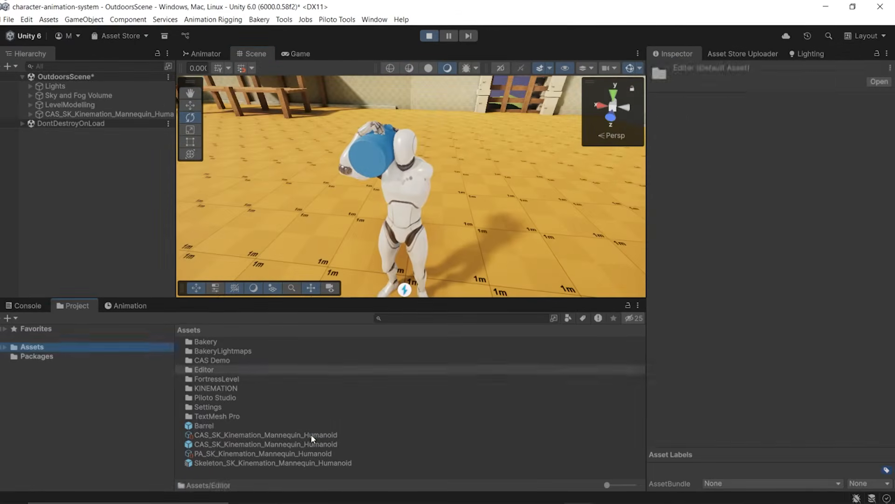
Step: Lower the Enable_HandL_IK curve of the Box_Humanoid overlay clip to its minimum to release the left hand
left_click(310, 433)
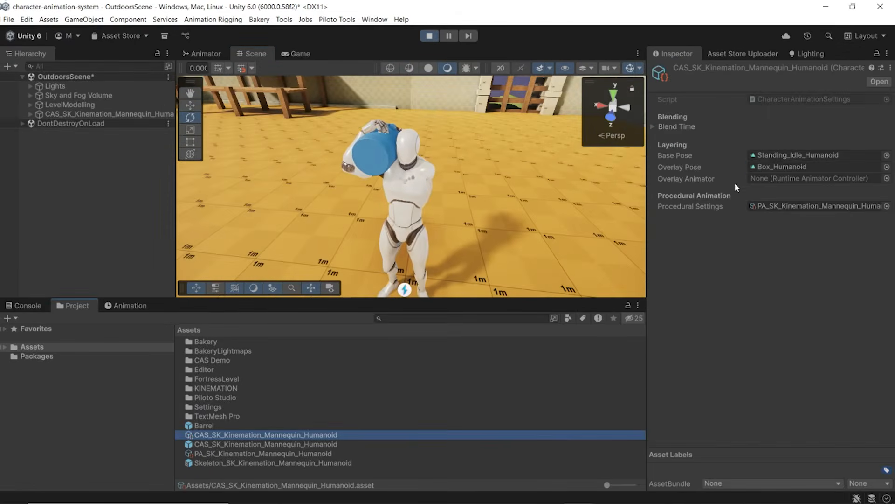
left_click(819, 167)
left_click(252, 362)
right_click(252, 362)
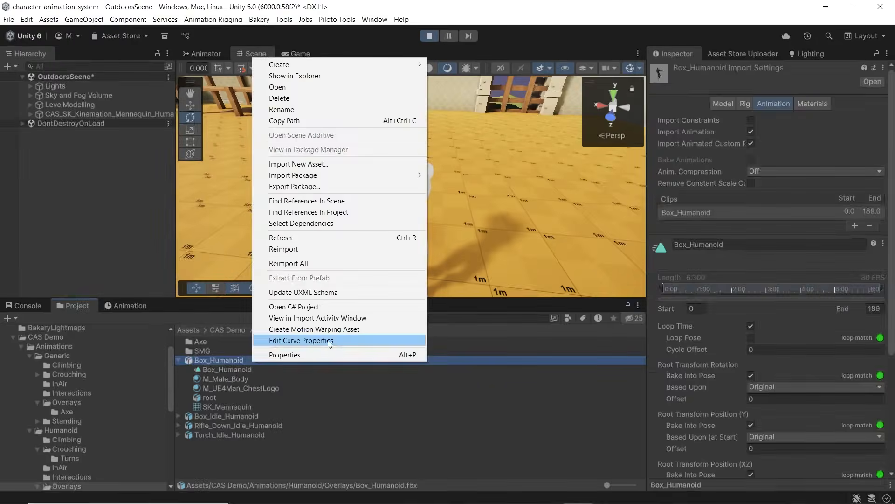
left_click(289, 340)
left_click_drag(860, 158, 861, 266)
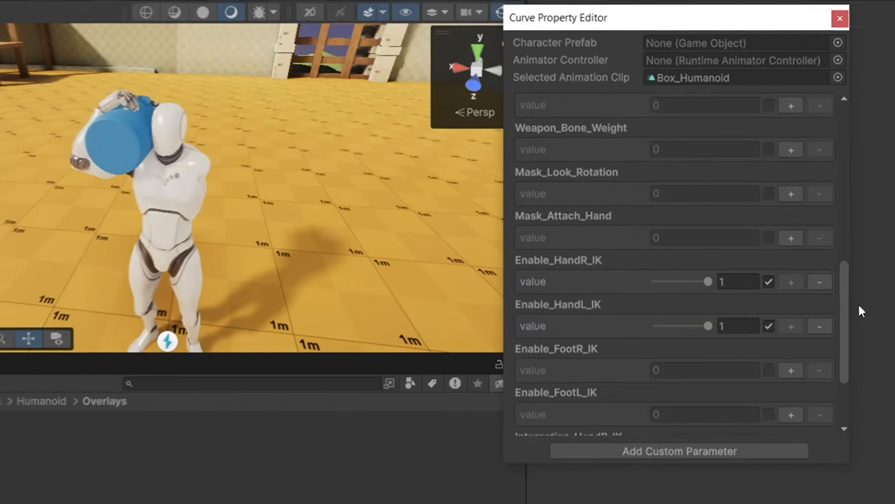
left_click_drag(707, 303, 623, 303)
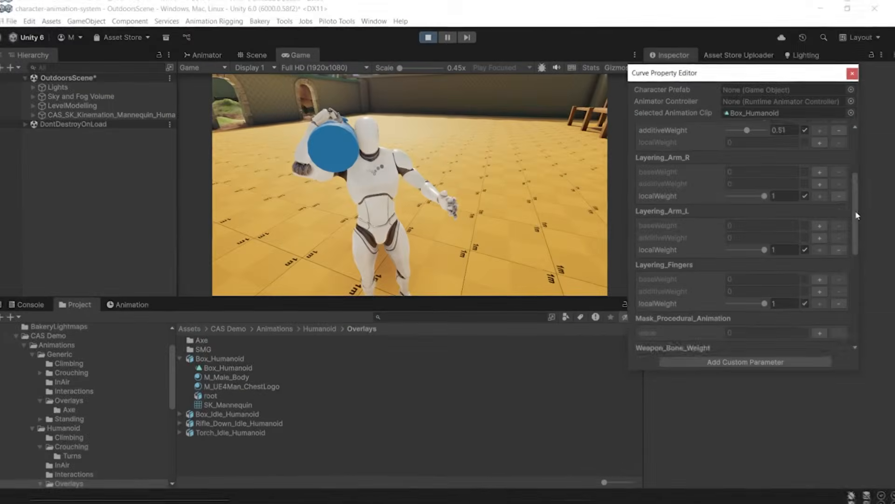
Step: Lower the Layering_Arm_L localWeight to 0.15 and add its additiveWeight and baseWeight curves on the Box_Humanoid clip
left_click_drag(861, 213, 861, 212)
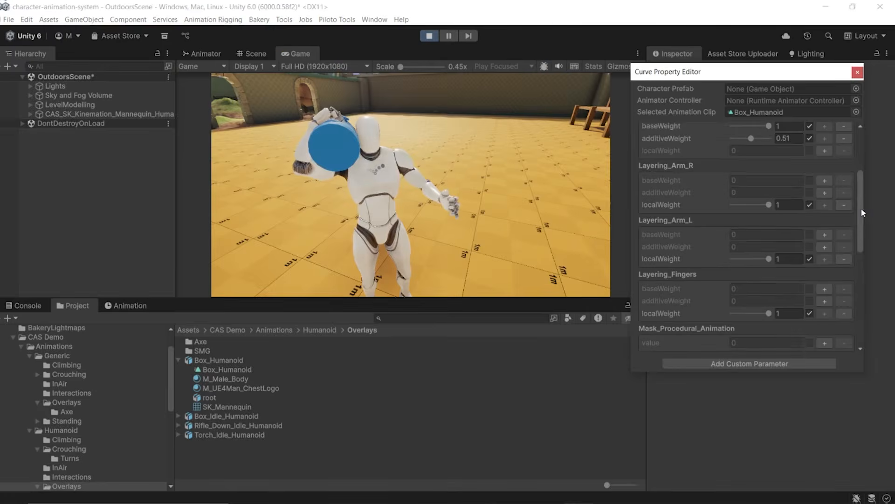
left_click_drag(768, 259, 737, 258)
left_click(825, 247)
left_click(825, 235)
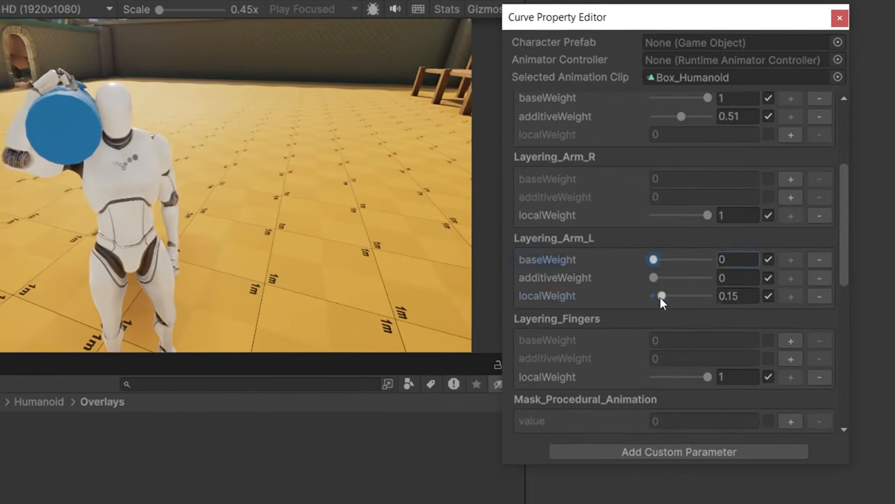
left_click(307, 214)
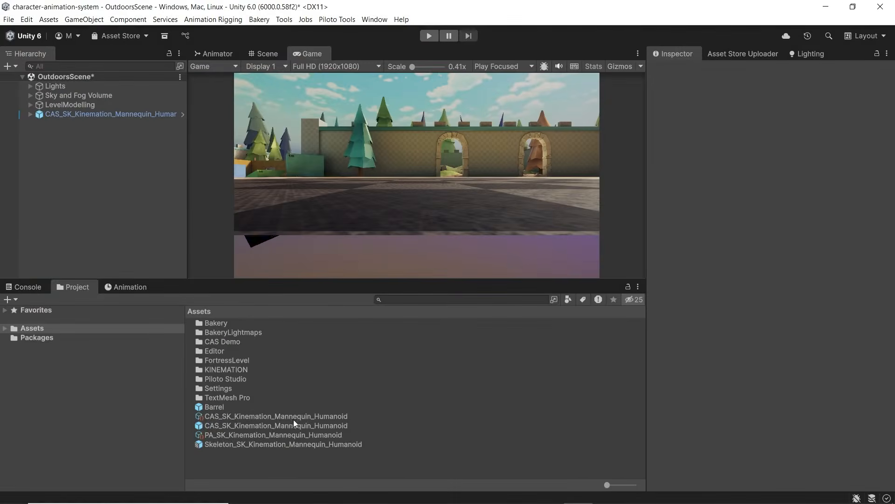
Step: Add a Modify Bone modifier to PA_SK_Kinemation_Mannequin_Humanoid and place it between Foot IK and Step Modifier
left_click(284, 435)
left_click(751, 279)
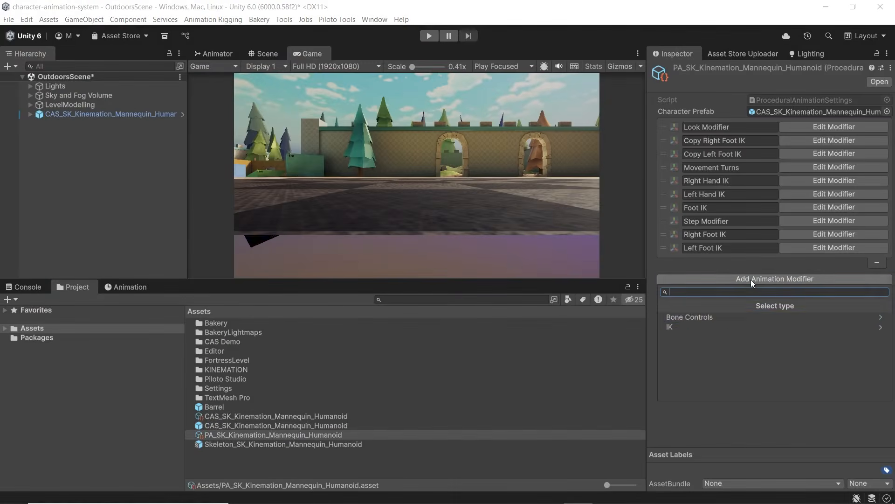
left_click(730, 318)
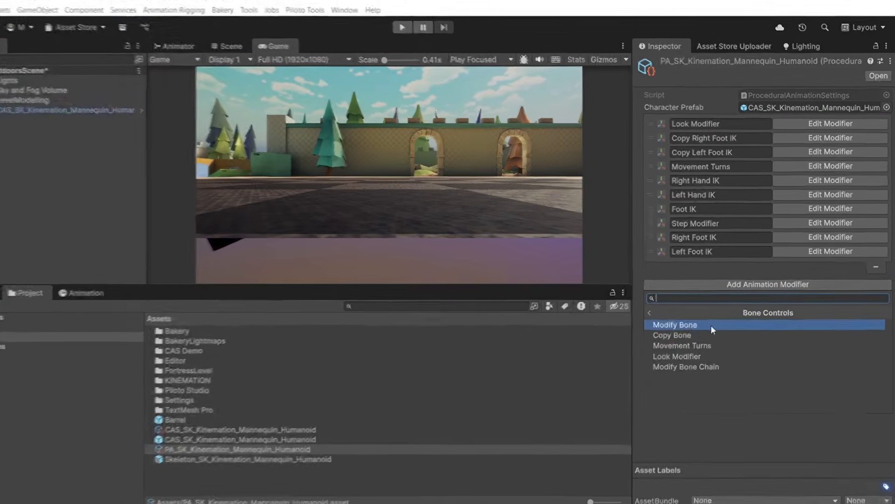
left_click(710, 325)
left_click_drag(653, 265, 654, 235)
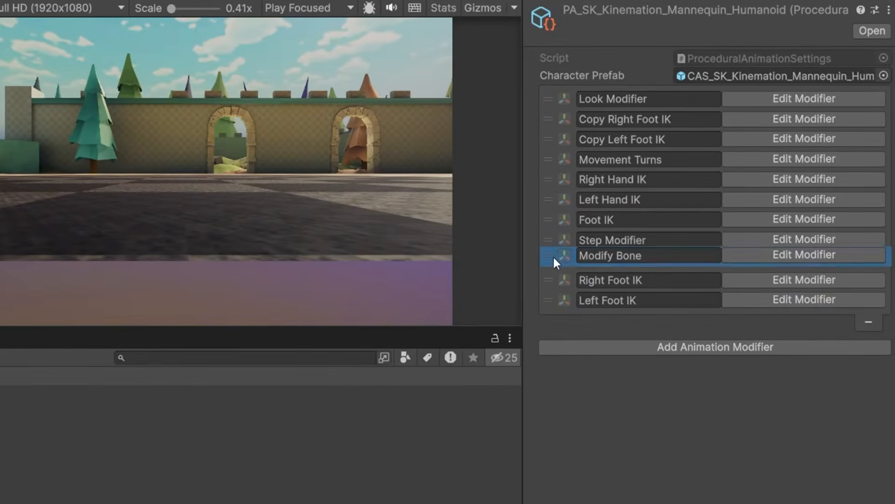
left_click_drag(554, 258, 572, 236)
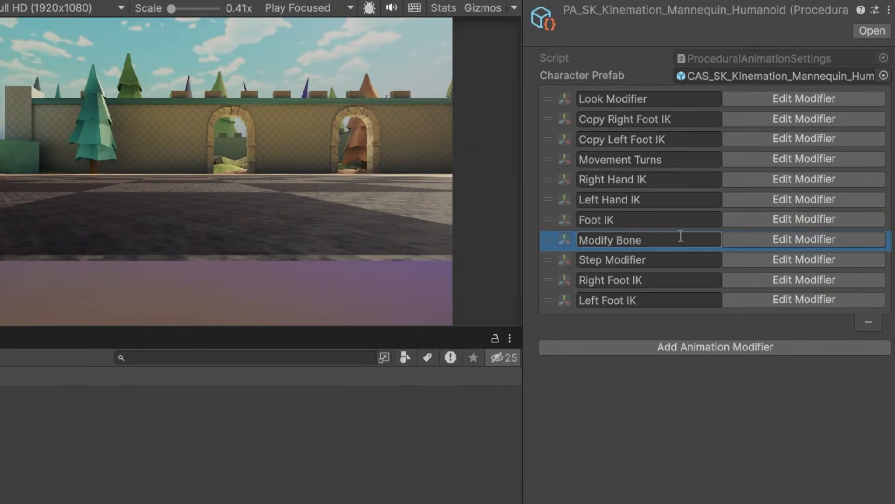
Step: Set the Modify Bone modifier to affect the pelvis, with position mode Add and position space Component Space
left_click(734, 239)
left_click(597, 197)
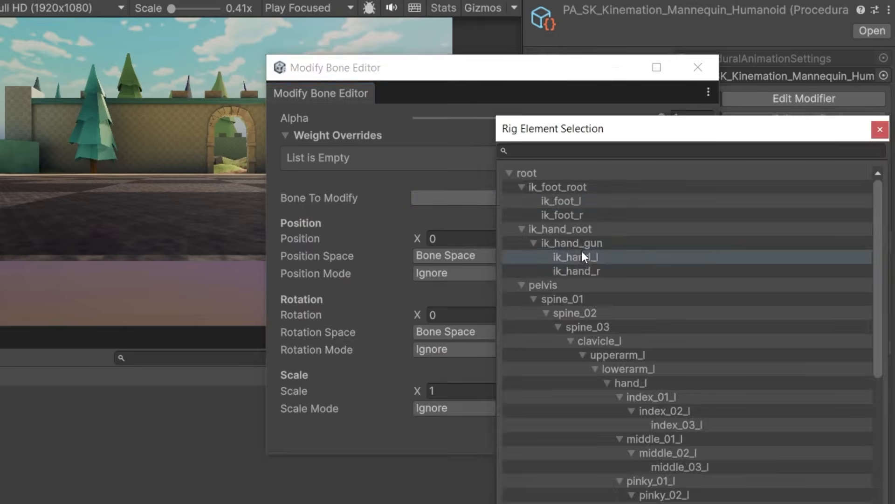
left_click(580, 283)
left_click(503, 273)
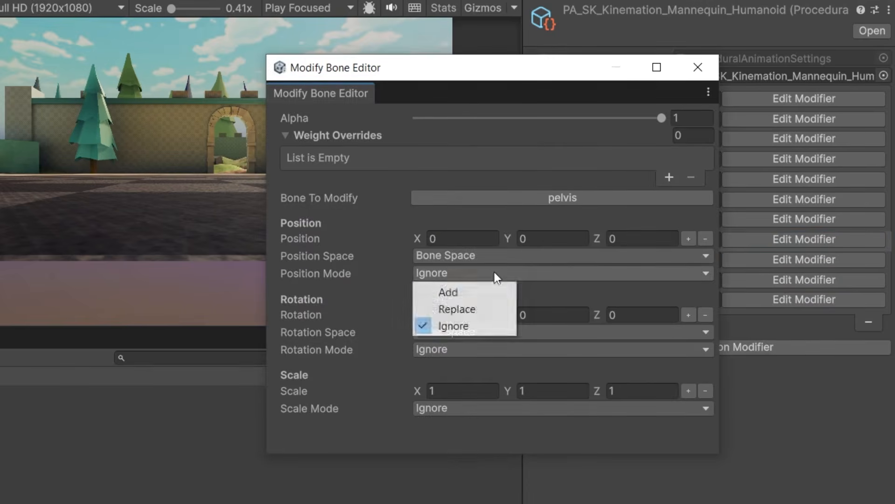
left_click(490, 292)
left_click(462, 255)
left_click(443, 303)
left_click(697, 67)
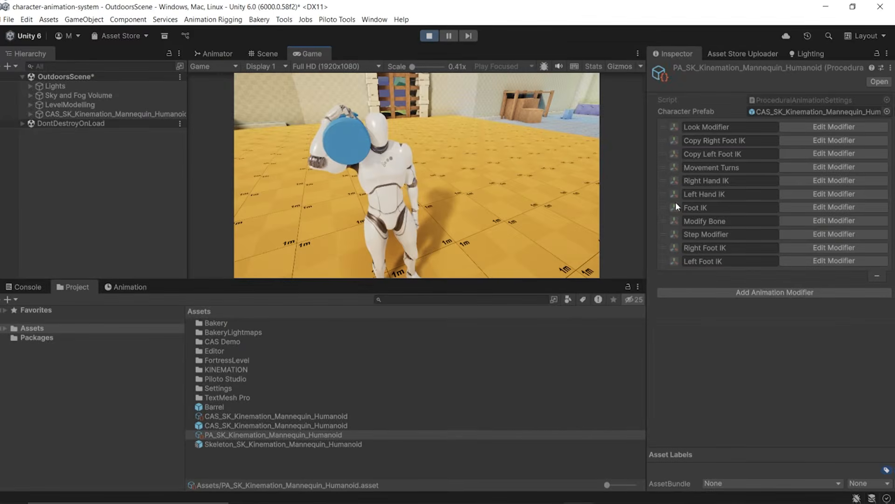
Step: In the Scene view, lower the mannequin's pelvis with the Modify Bone position handle by about 0.34
left_click(261, 53)
scroll(393, 130, "up", 2)
left_click_drag(414, 147, 405, 165)
left_click_drag(418, 231, 408, 219)
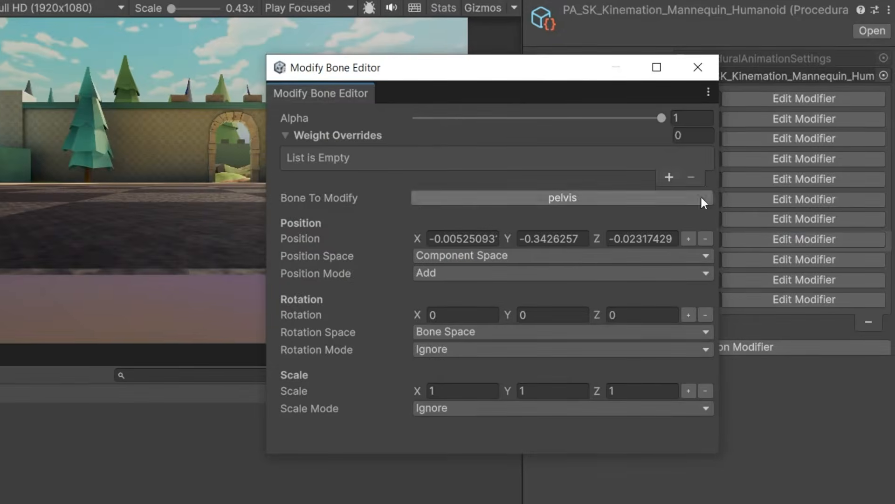
Step: Add a weight override bound to CharacterExampleController.Gait to the Modify Bone modifier
left_click(670, 177)
left_click(671, 159)
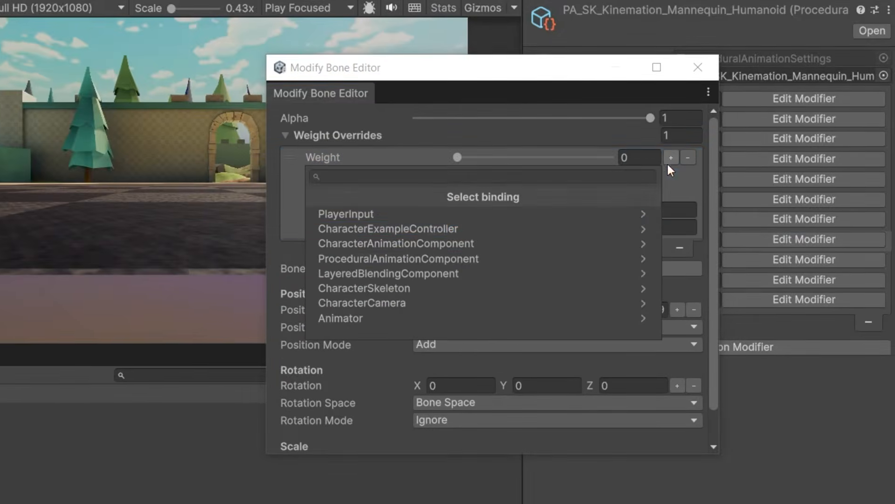
left_click(488, 231)
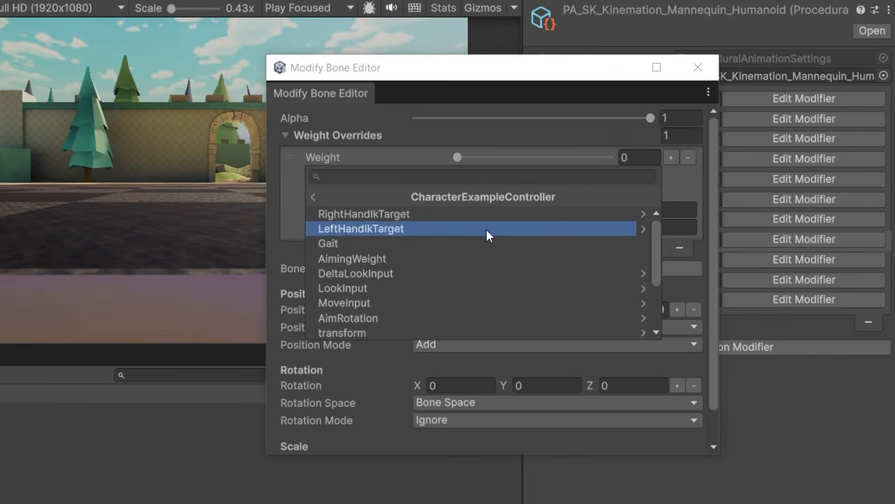
left_click(460, 243)
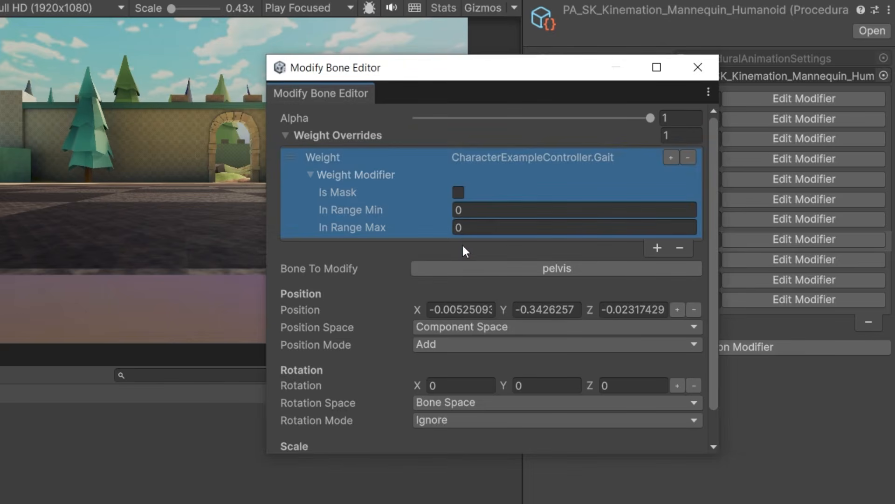
left_click(697, 67)
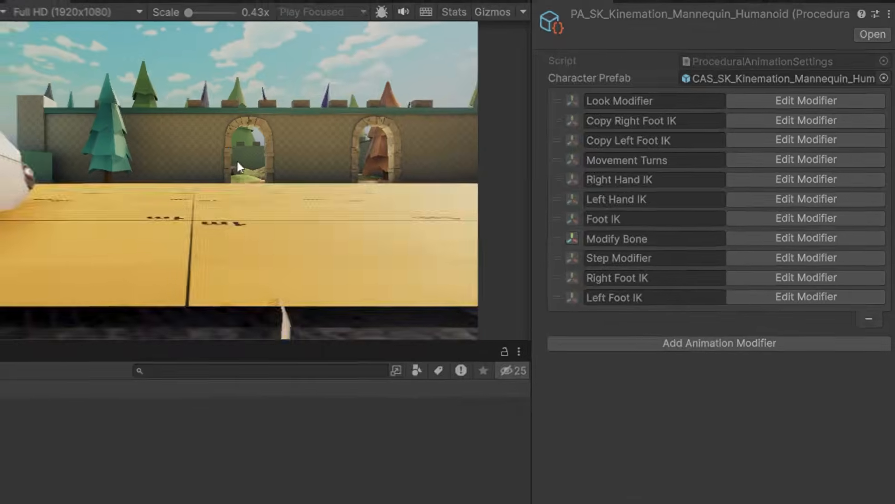
Step: Test the gait-driven pelvis offset in play mode by walking the mannequin around and crouching with the barrel
key("w")
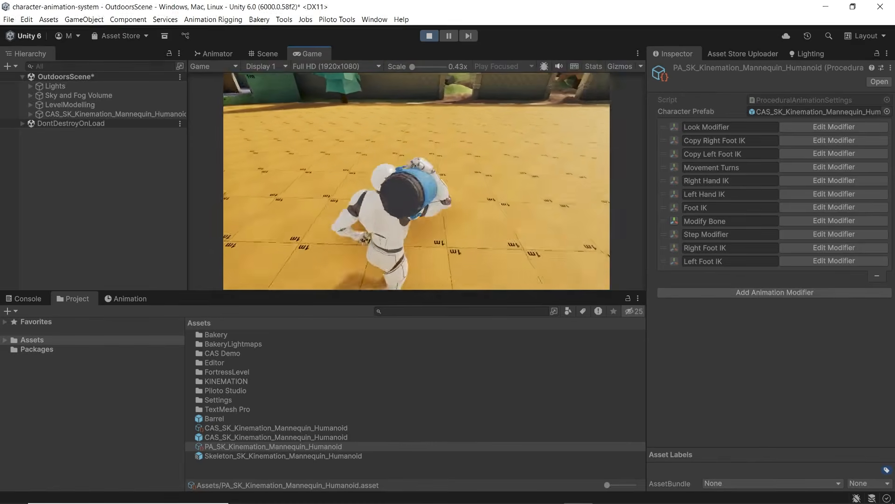
key("d")
key("a")
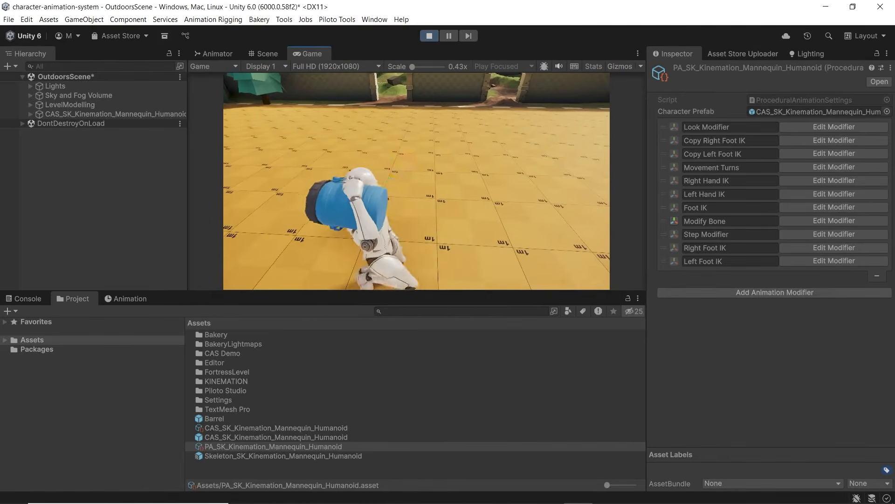
key("c")
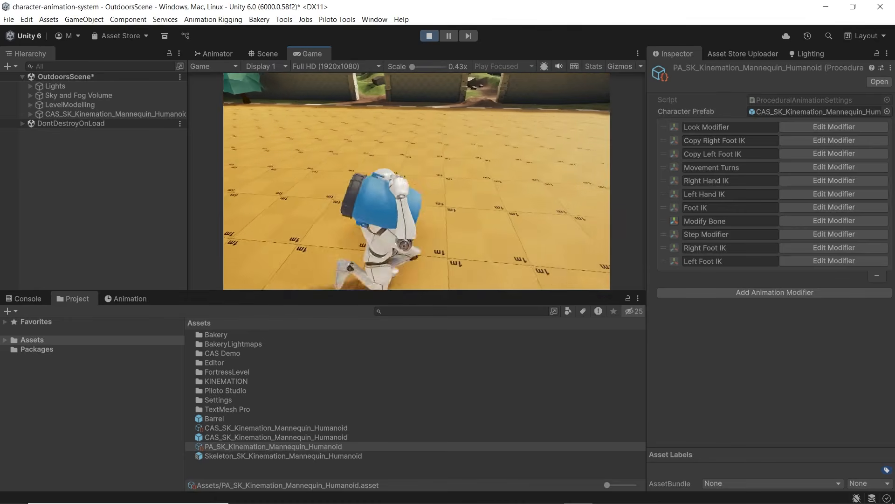